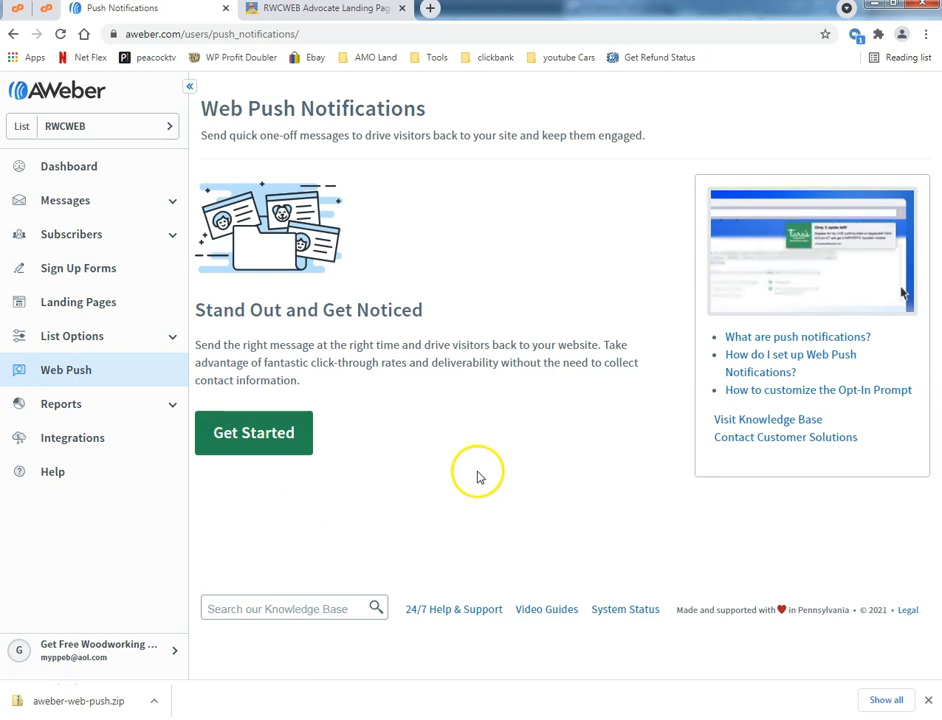
Review the landing page at rwcweb.com/aweber/ from its header to the sign-up section at its end
{"action": "left_click", "coordinate": [340, 9]}
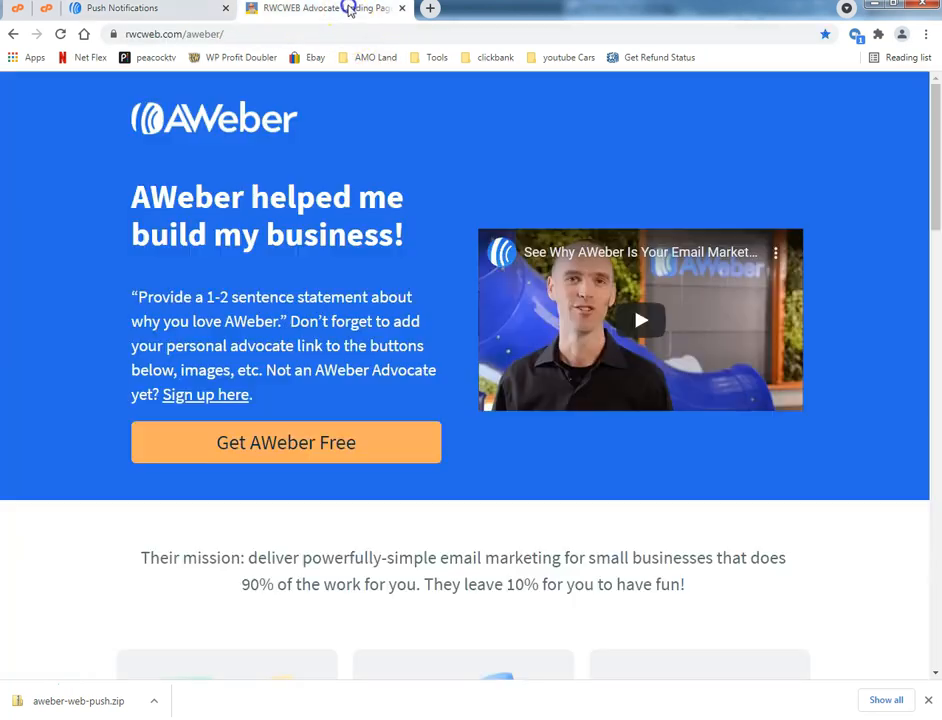
{"action": "left_click", "coordinate": [125, 33]}
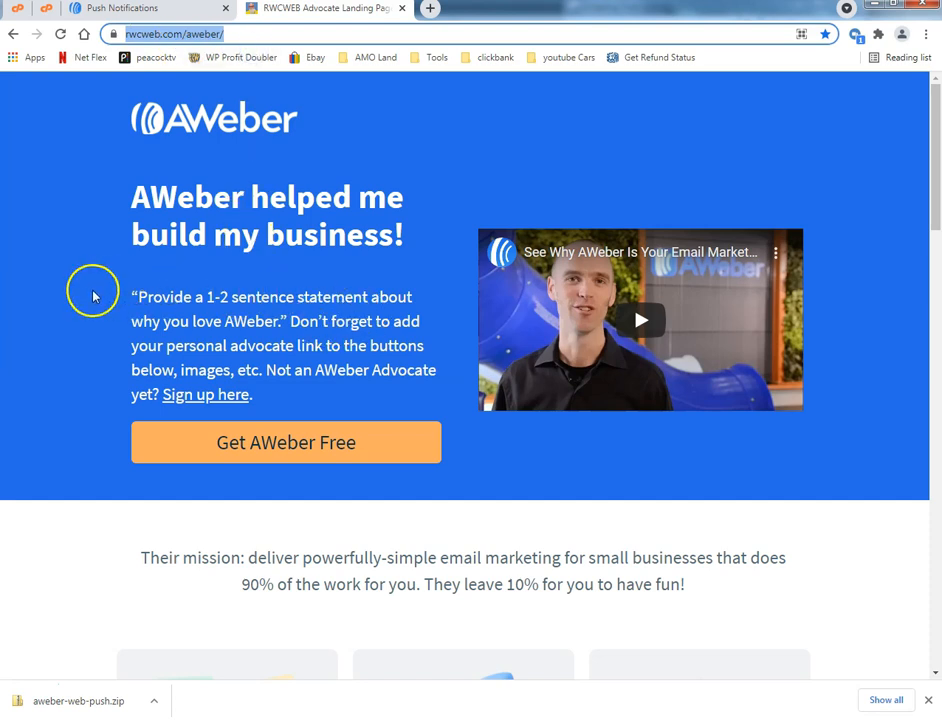
{"action": "scroll", "coordinate": [93, 297], "scroll_direction": "down", "scroll_amount": 12}
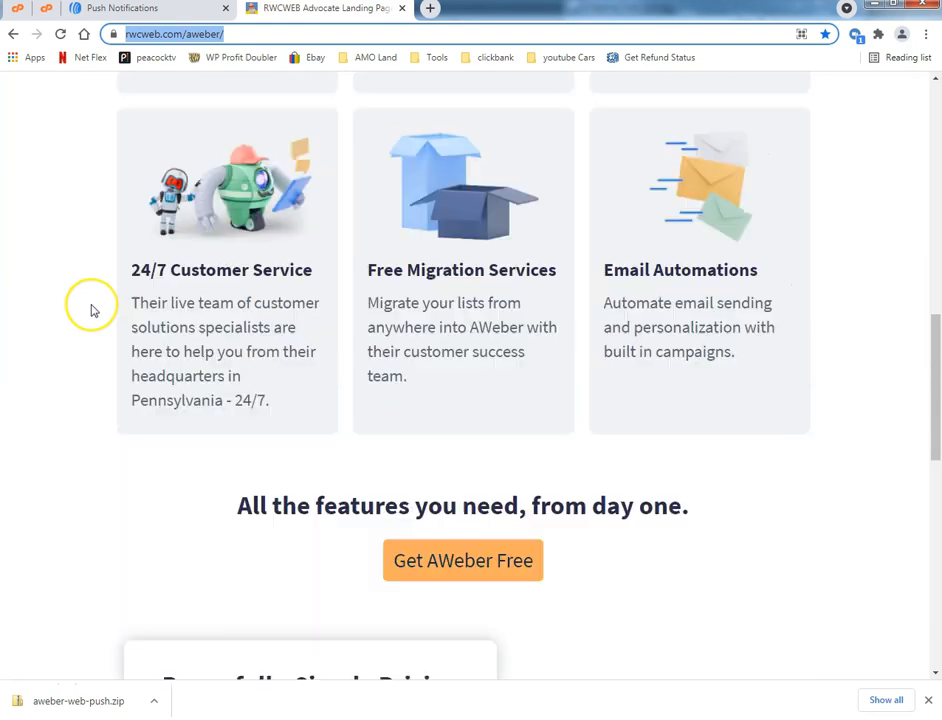
{"action": "scroll", "coordinate": [91, 311], "scroll_direction": "down", "scroll_amount": 5}
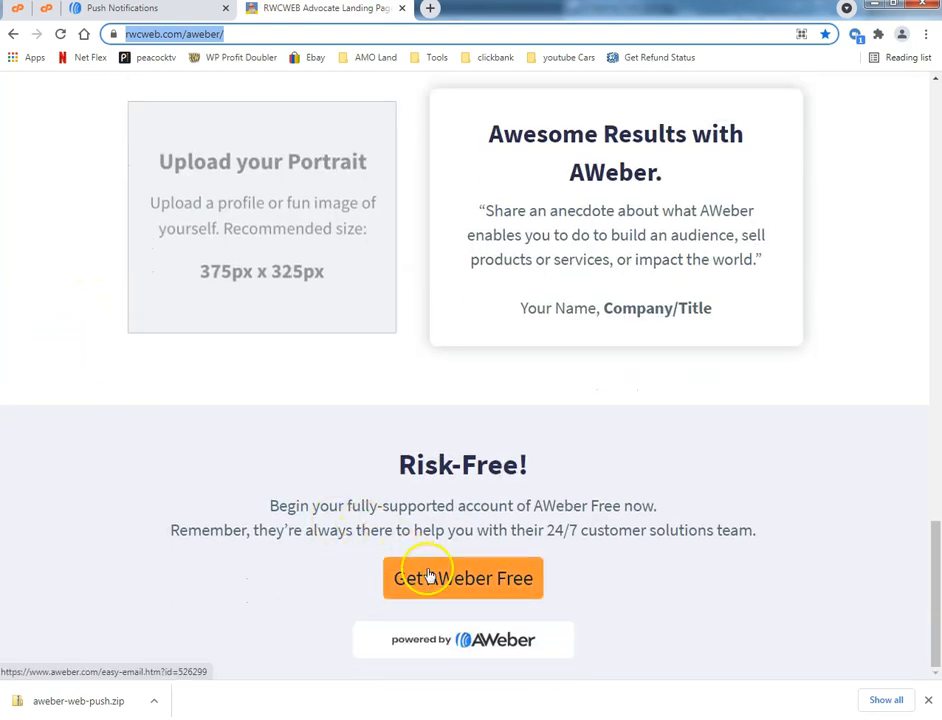
{"action": "scroll", "coordinate": [55, 375], "scroll_direction": "up", "scroll_amount": 4}
{"action": "scroll", "coordinate": [55, 375], "scroll_direction": "up", "scroll_amount": 10}
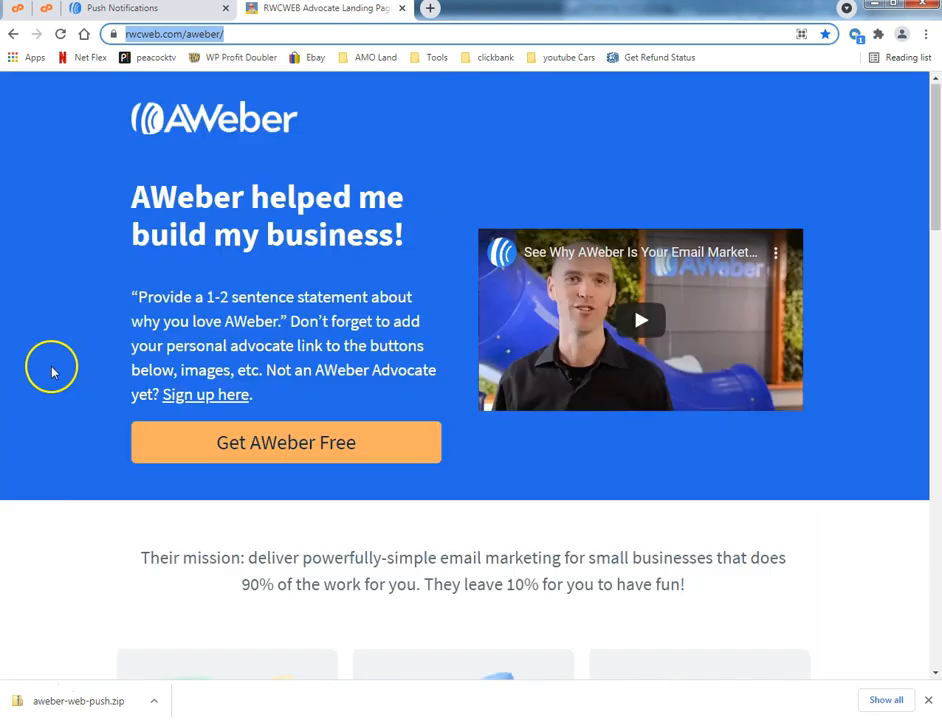
Start the Web Push notification setup in AWeber and dismiss the browser's download bar
{"action": "left_click", "coordinate": [185, 18]}
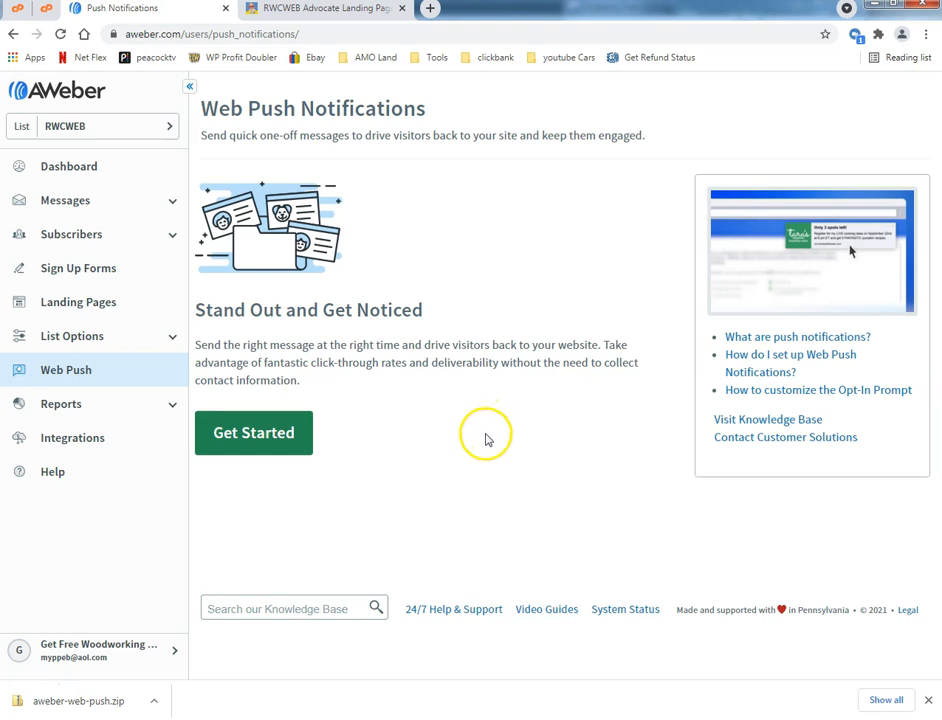
{"action": "left_click", "coordinate": [261, 433]}
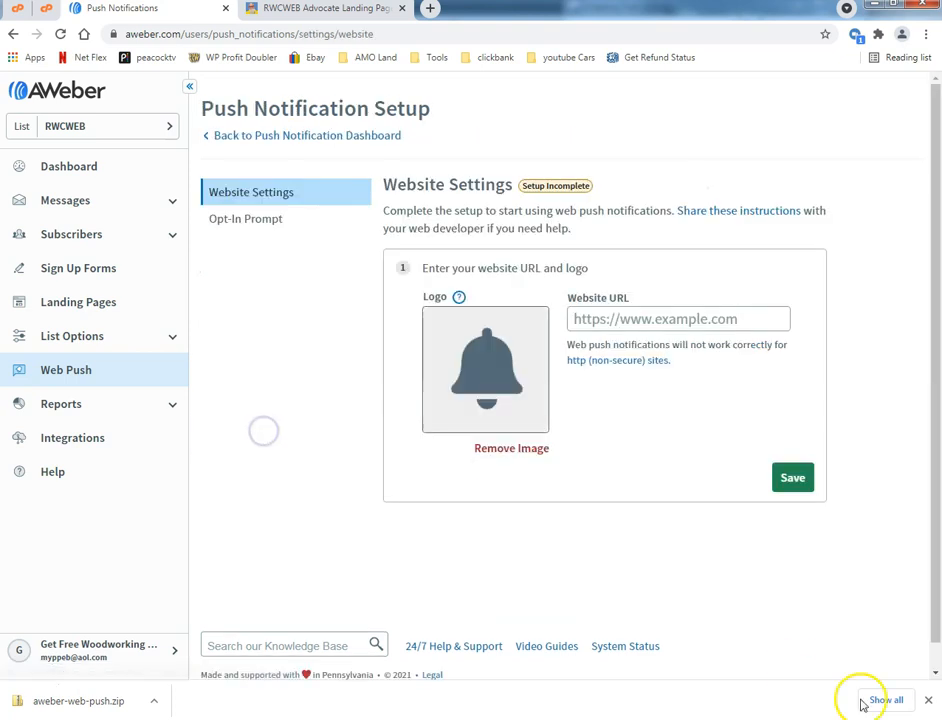
{"action": "left_click", "coordinate": [929, 703]}
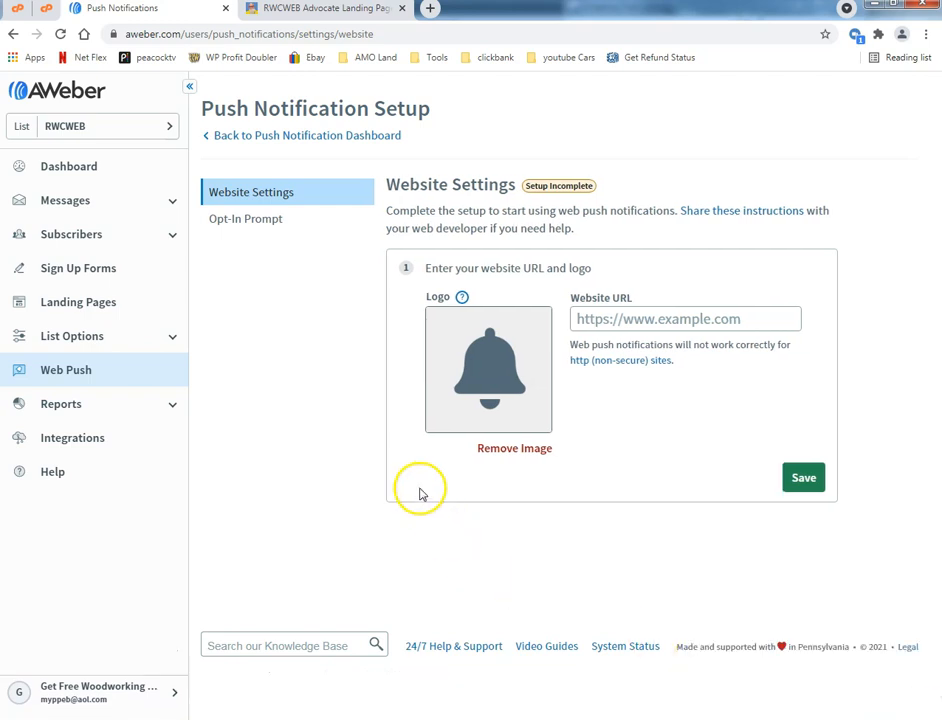
Switch to Windows Explorer and delete both aweber-web-push items from the aweberpush folder on the Desktop
{"action": "left_click", "coordinate": [452, 718]}
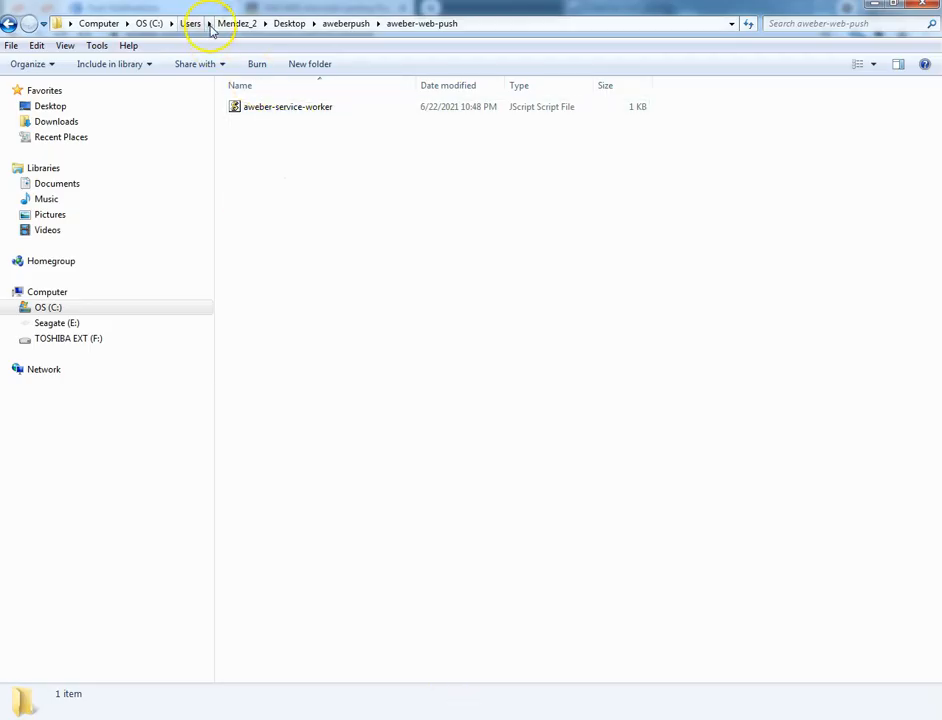
{"action": "left_click", "coordinate": [333, 25]}
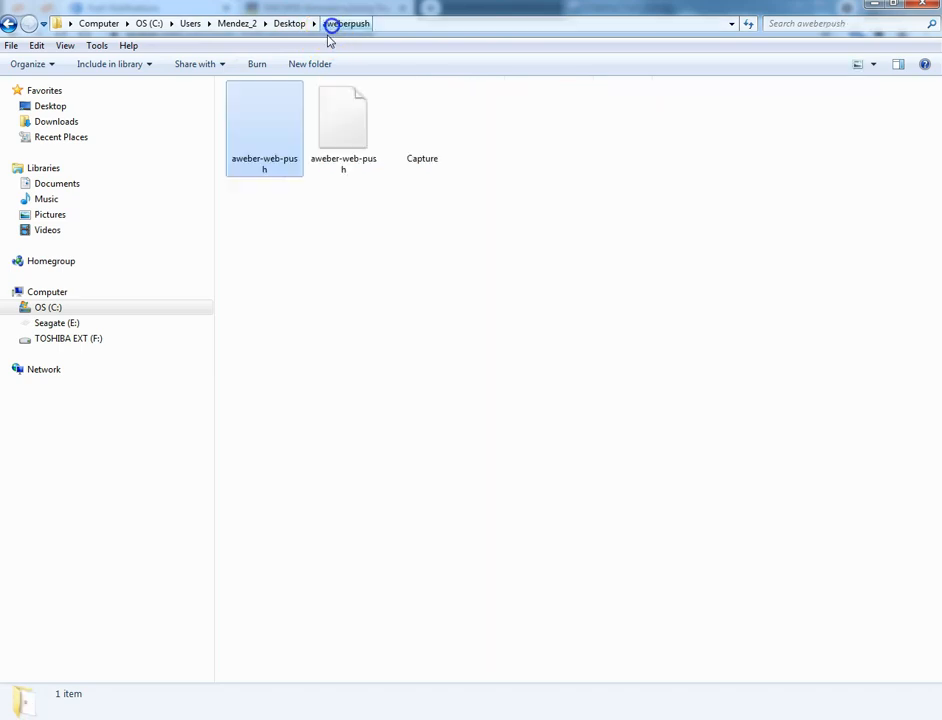
{"action": "key", "text": "Delete"}
{"action": "left_click", "coordinate": [266, 163]}
{"action": "key", "text": "Delete"}
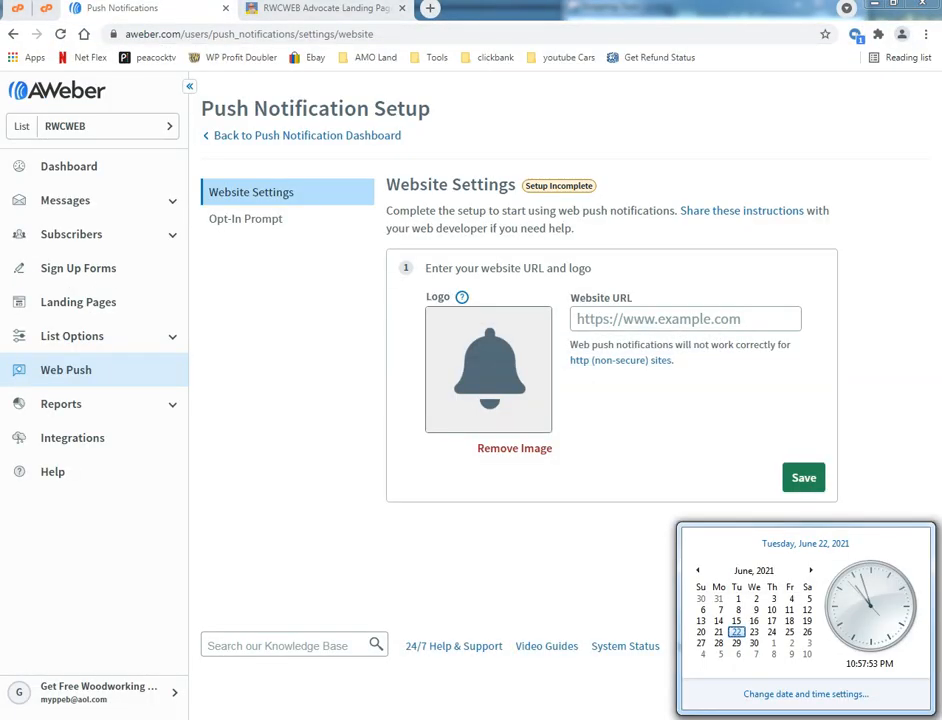
Back in the push notification website settings, replace the bell logo with the photo of the man with a dog
{"action": "left_click", "coordinate": [499, 571]}
{"action": "left_click", "coordinate": [505, 453]}
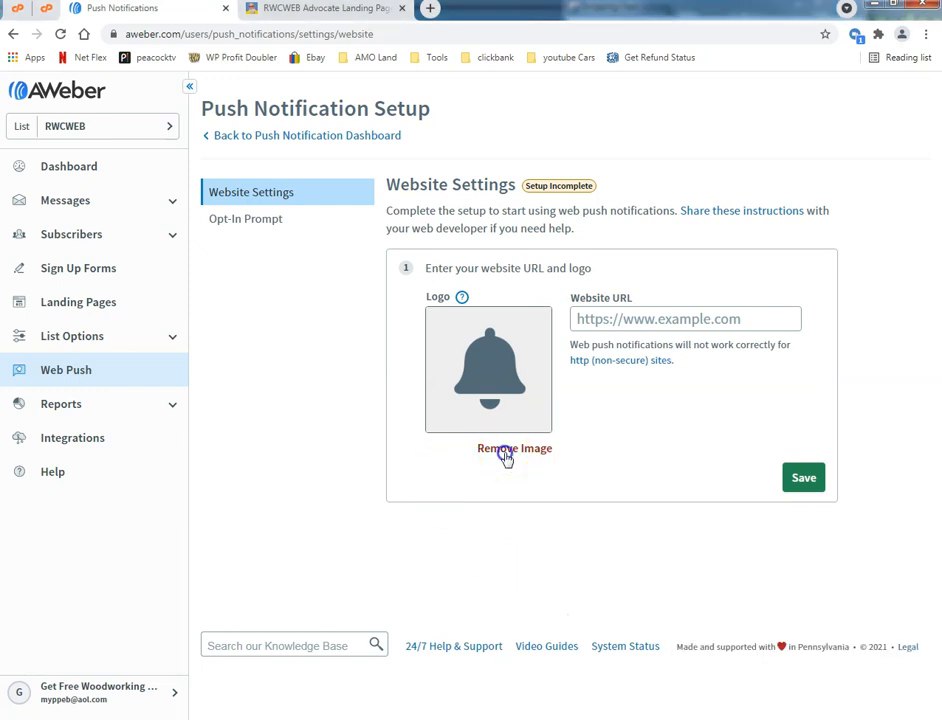
{"action": "left_click", "coordinate": [505, 406]}
{"action": "left_click", "coordinate": [177, 100]}
{"action": "left_click", "coordinate": [800, 699]}
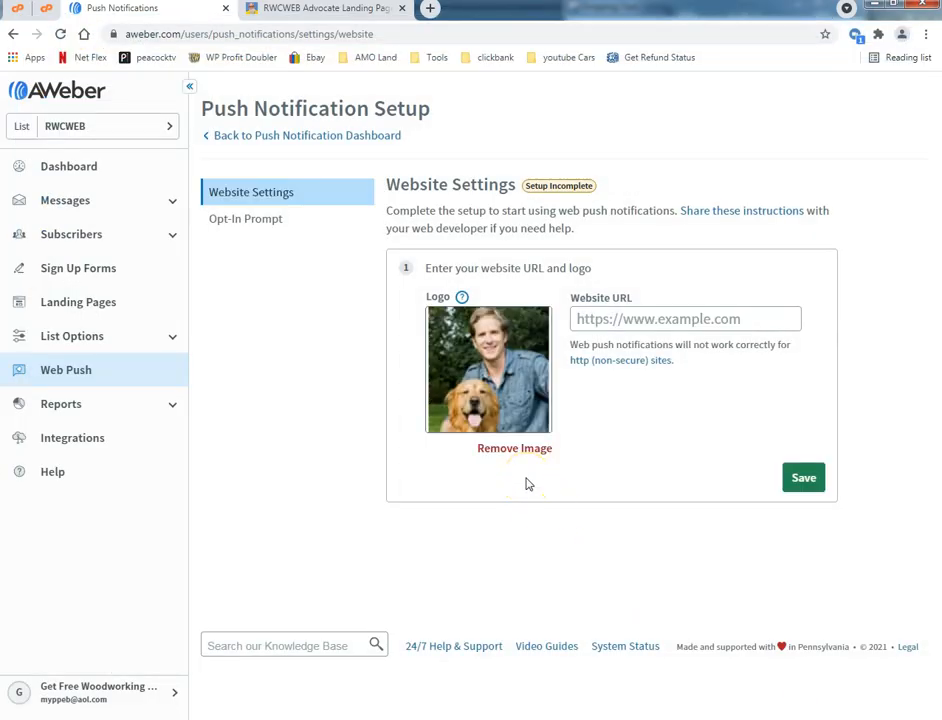
{"action": "left_click", "coordinate": [300, 10]}
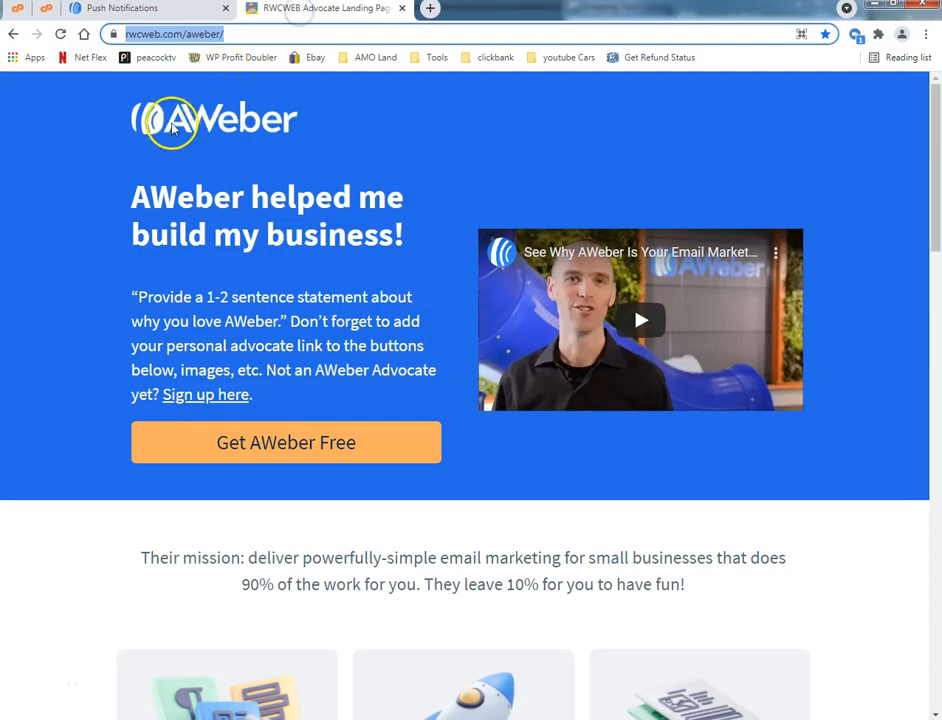
{"action": "right_click", "coordinate": [162, 33]}
{"action": "left_click", "coordinate": [190, 80]}
{"action": "left_click", "coordinate": [165, 12]}
{"action": "left_click", "coordinate": [577, 316]}
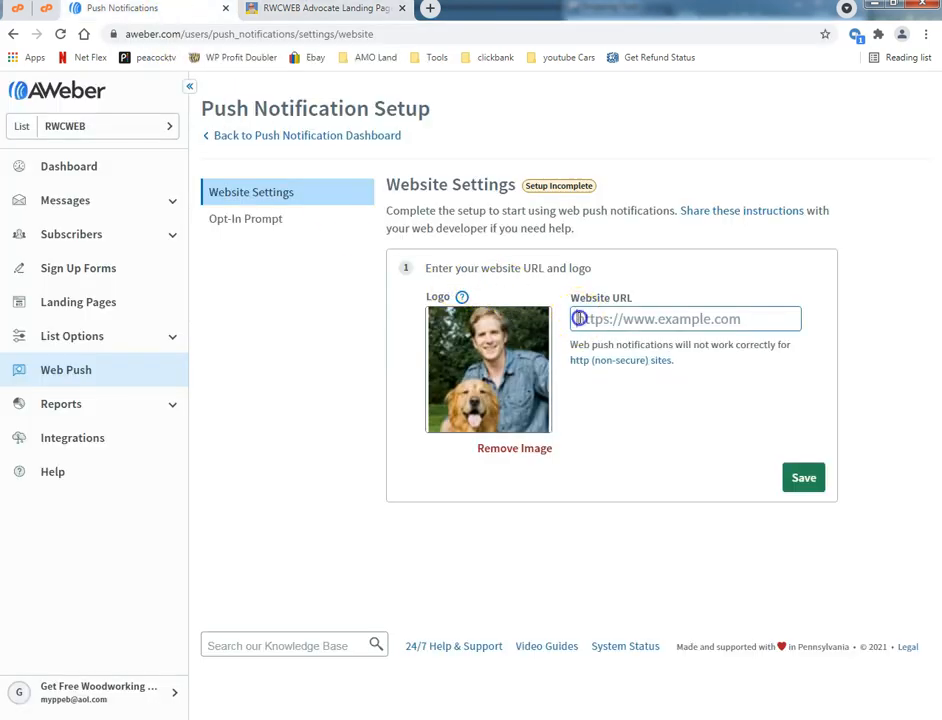
{"action": "key", "text": "ctrl+v"}
{"action": "left_click", "coordinate": [802, 492]}
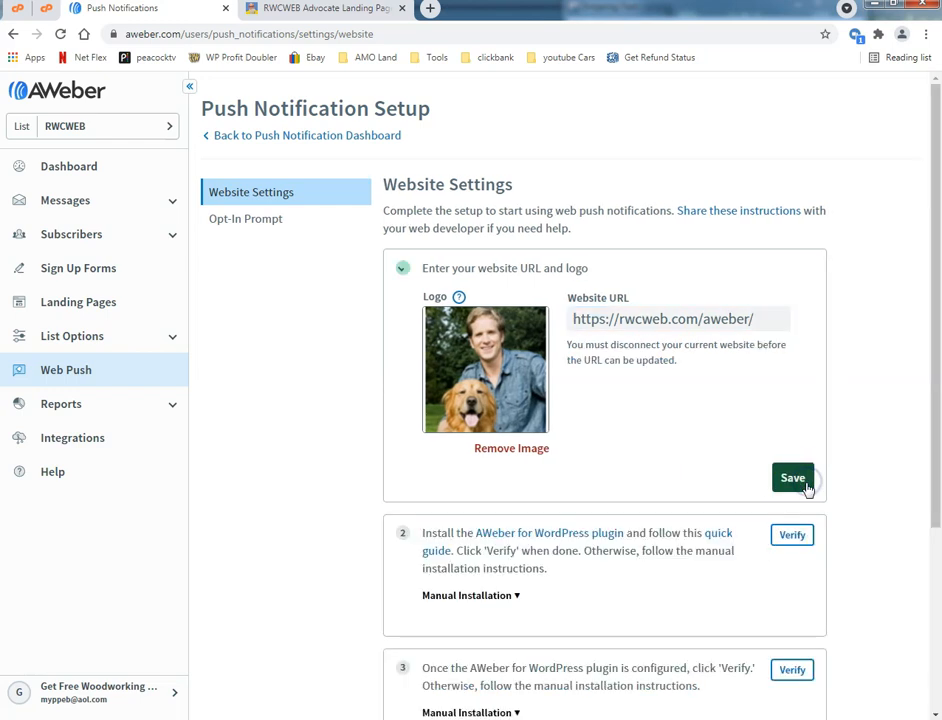
Look over the remaining website setup stages, and open the Opt-In Prompt's logo and description for editing
{"action": "scroll", "coordinate": [360, 480], "scroll_direction": "down", "scroll_amount": 2}
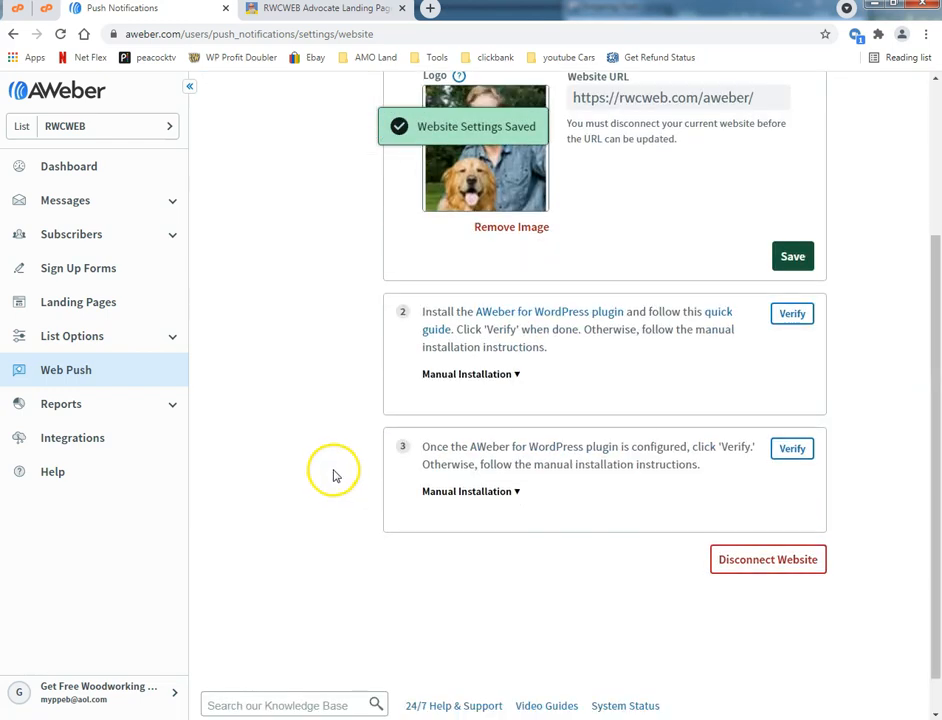
{"action": "scroll", "coordinate": [336, 473], "scroll_direction": "up", "scroll_amount": 2}
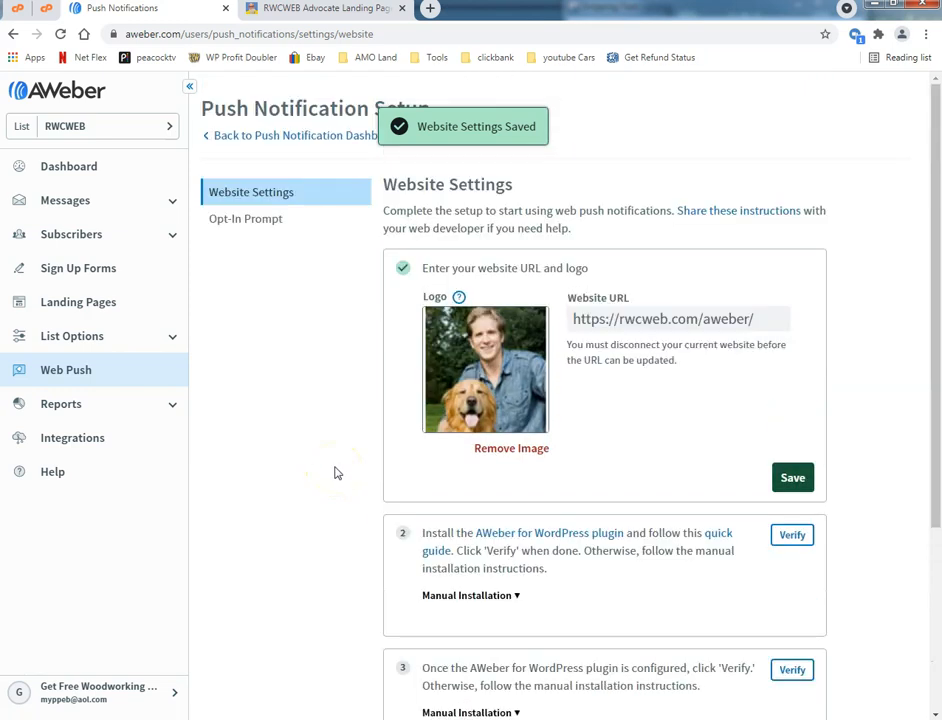
{"action": "left_click", "coordinate": [279, 224]}
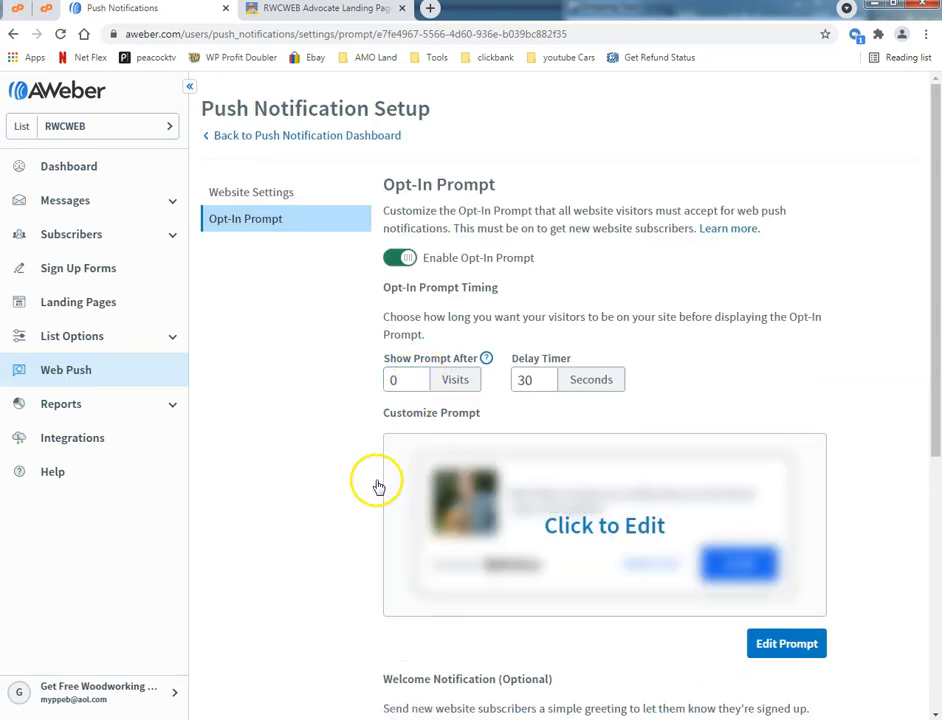
{"action": "scroll", "coordinate": [370, 485], "scroll_direction": "down", "scroll_amount": 1}
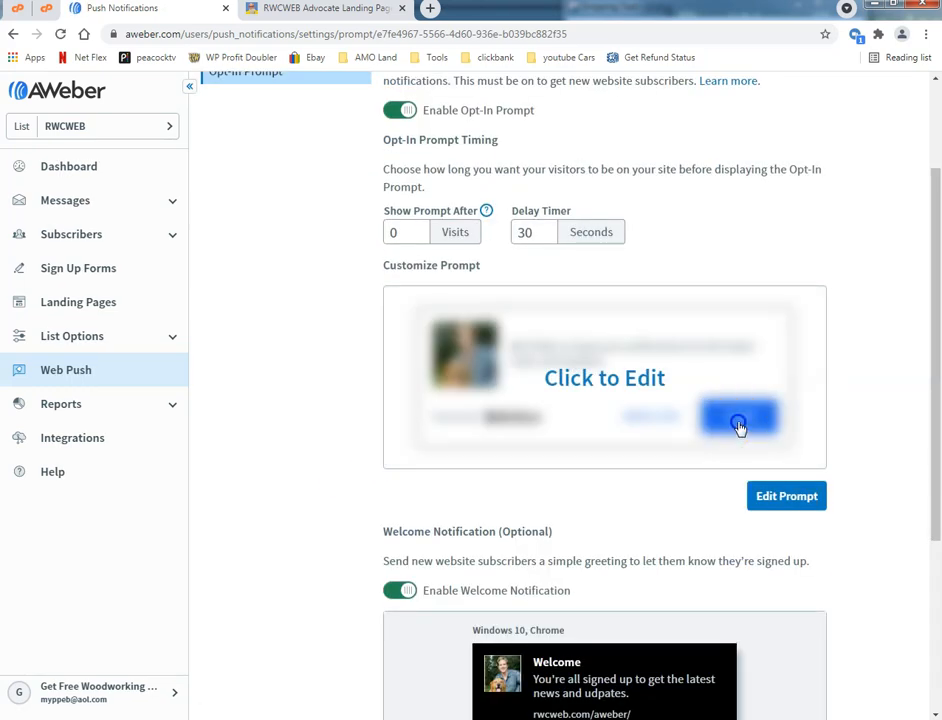
{"action": "left_click", "coordinate": [738, 427]}
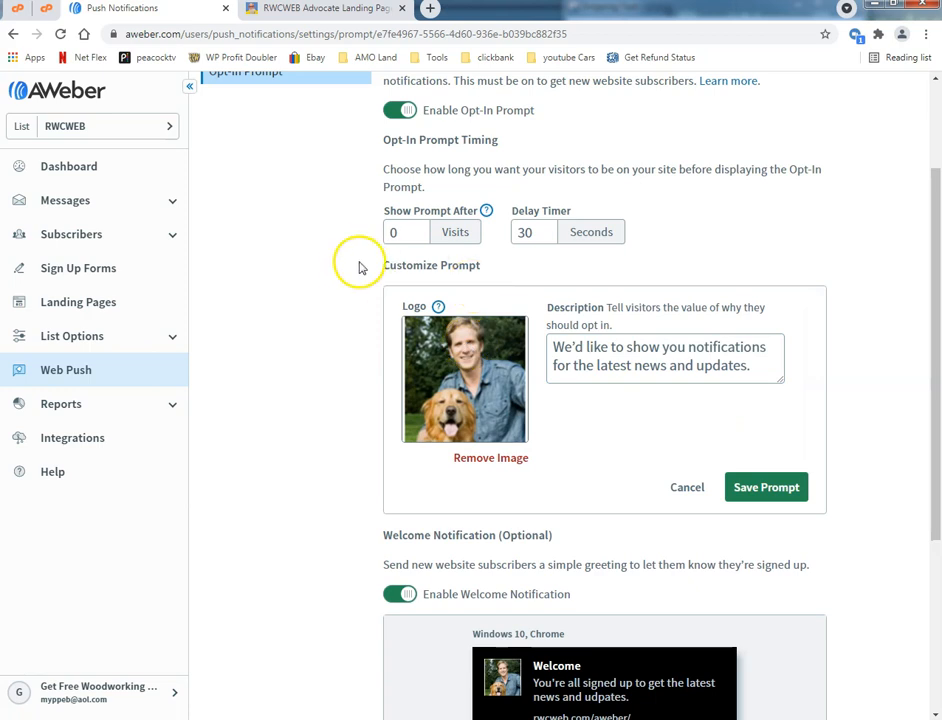
Examine the Opt-In Prompt's explanation, timing, logo and description, plus the optional welcome notification
{"action": "scroll", "coordinate": [360, 267], "scroll_direction": "up", "scroll_amount": 1}
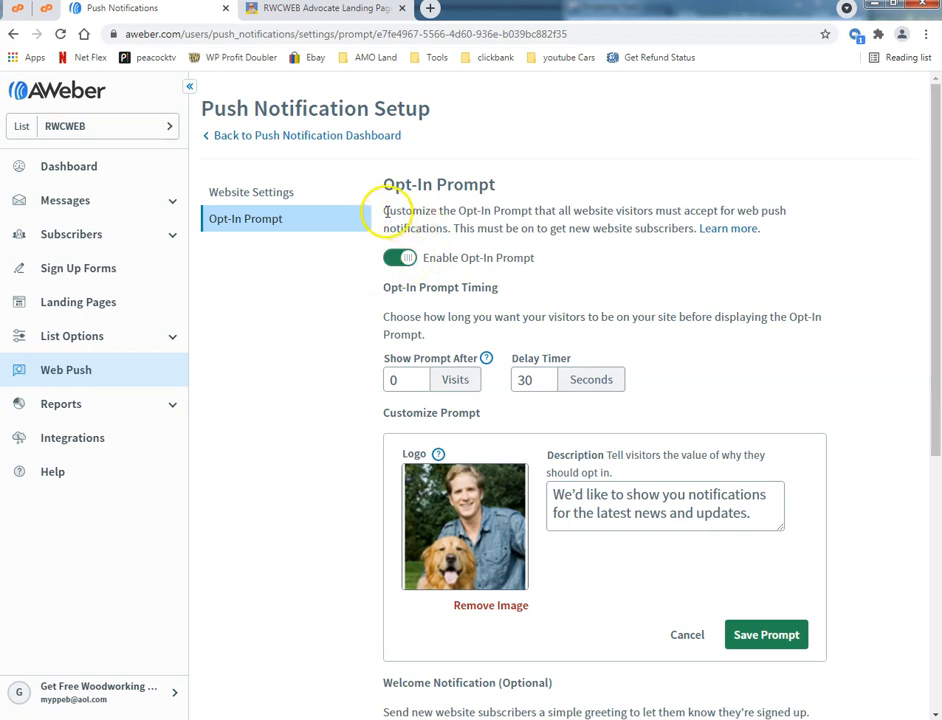
{"action": "left_click_drag", "start_coordinate": [384, 210], "coordinate": [521, 211]}
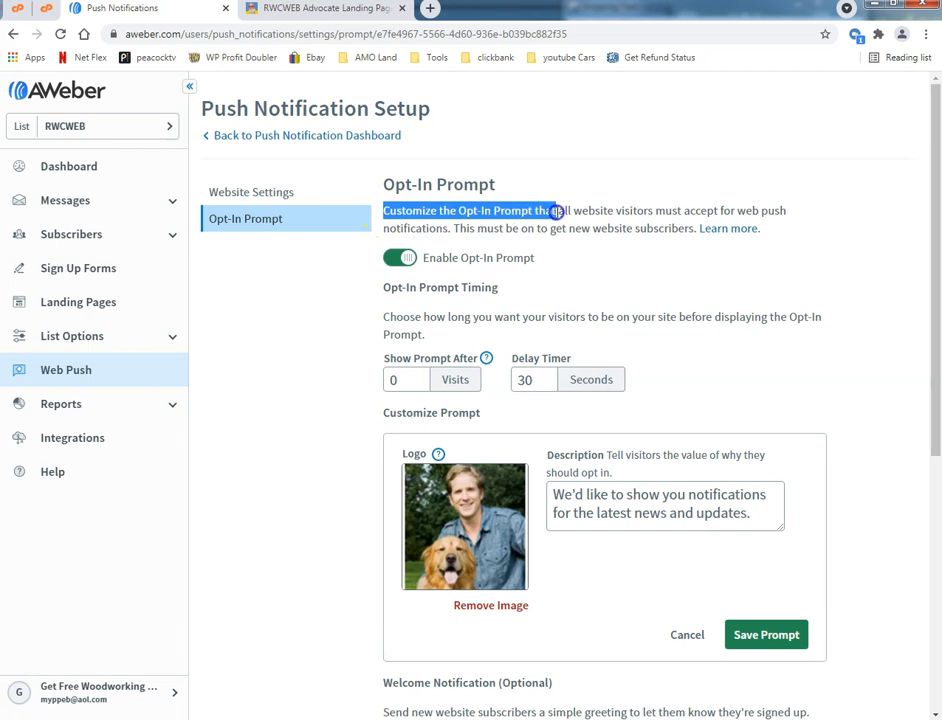
{"action": "left_click_drag", "start_coordinate": [637, 215], "coordinate": [791, 226]}
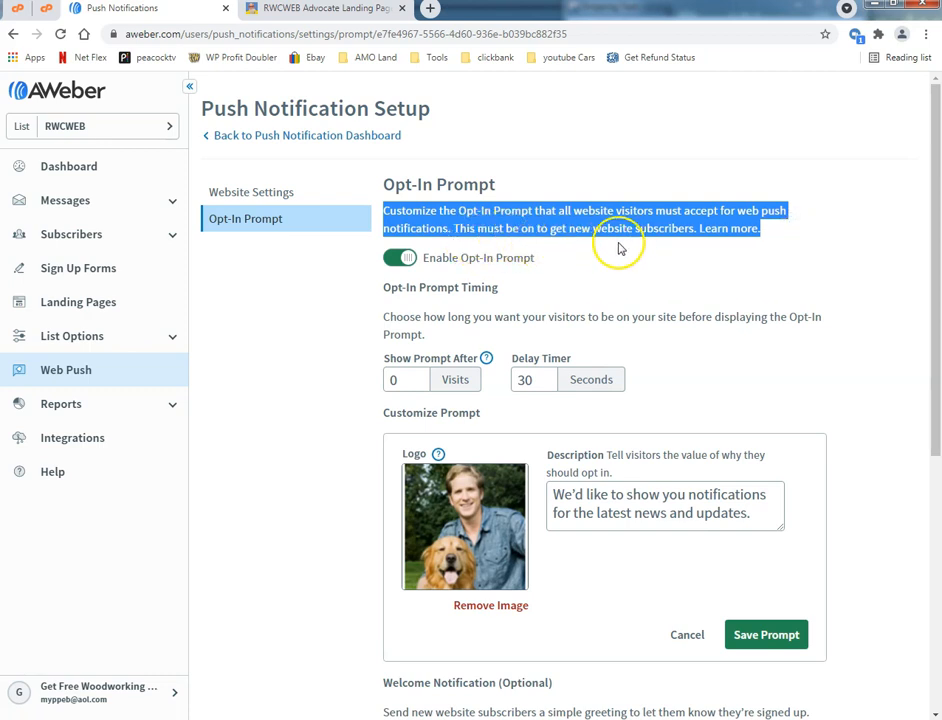
{"action": "left_click", "coordinate": [715, 248]}
{"action": "scroll", "coordinate": [389, 284], "scroll_direction": "down", "scroll_amount": 1}
{"action": "scroll", "coordinate": [322, 288], "scroll_direction": "up", "scroll_amount": 1}
{"action": "scroll", "coordinate": [315, 309], "scroll_direction": "down", "scroll_amount": 4}
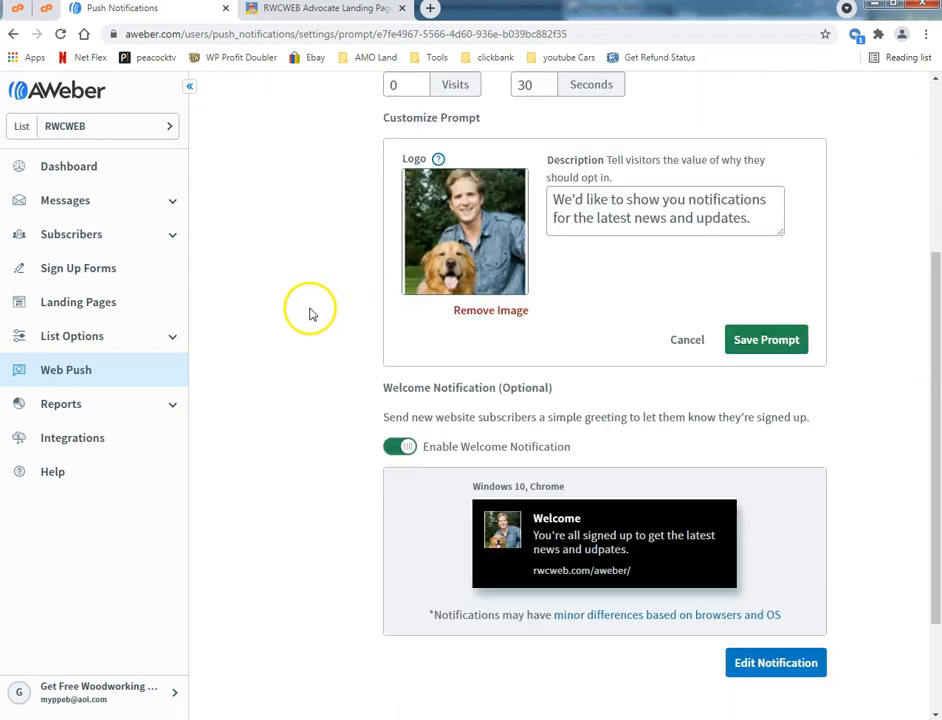
{"action": "scroll", "coordinate": [310, 316], "scroll_direction": "down", "scroll_amount": 2}
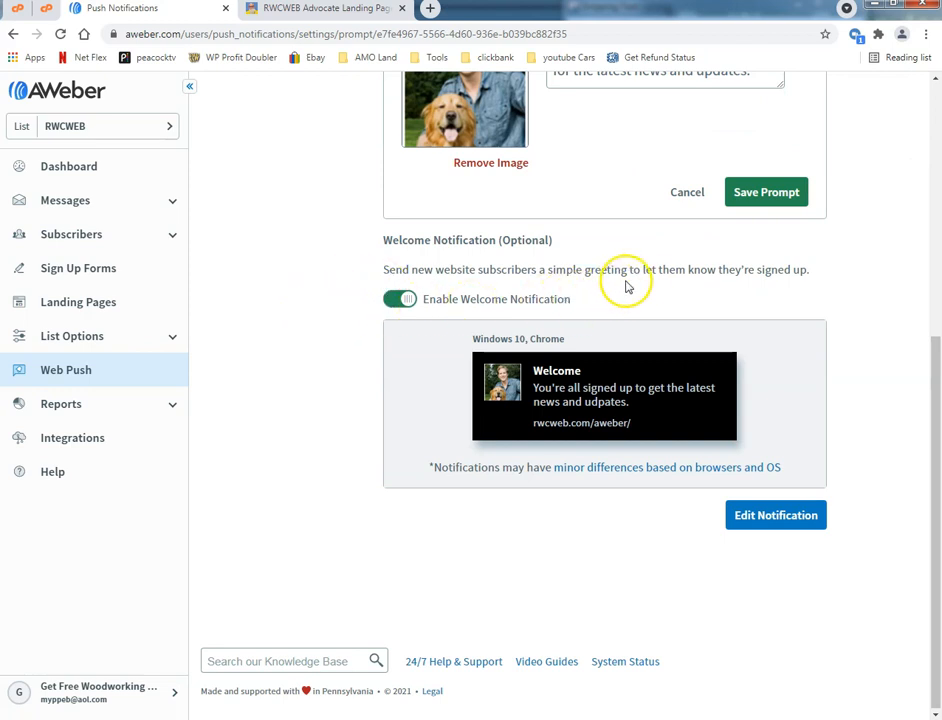
Open the welcome notification for editing and select its whole notification link URL
{"action": "mouse_move", "coordinate": [553, 420]}
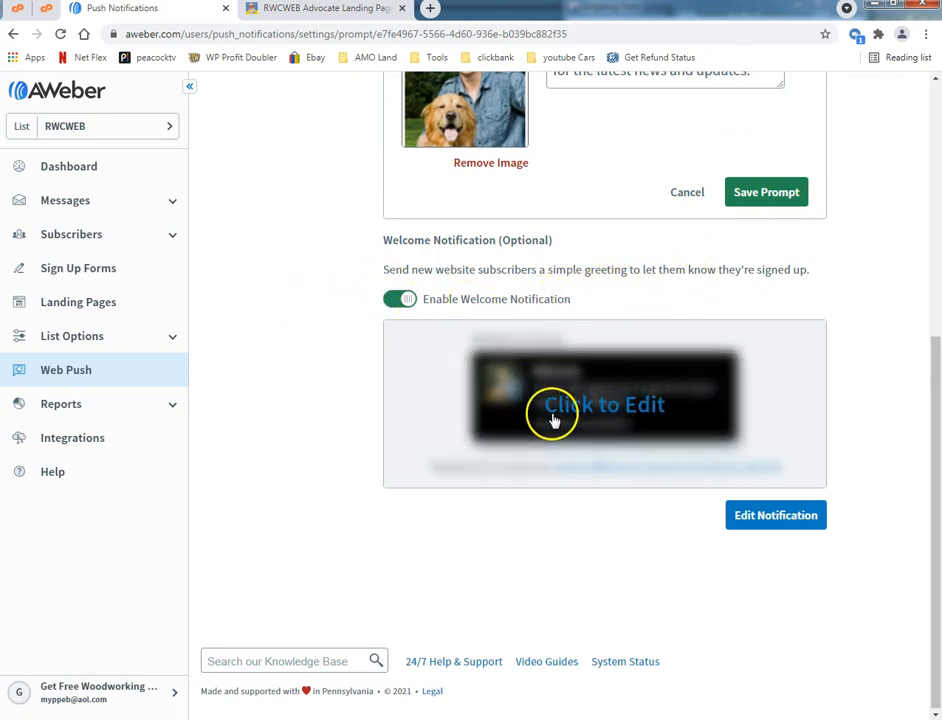
{"action": "left_click", "coordinate": [698, 440]}
{"action": "left_click", "coordinate": [568, 496]}
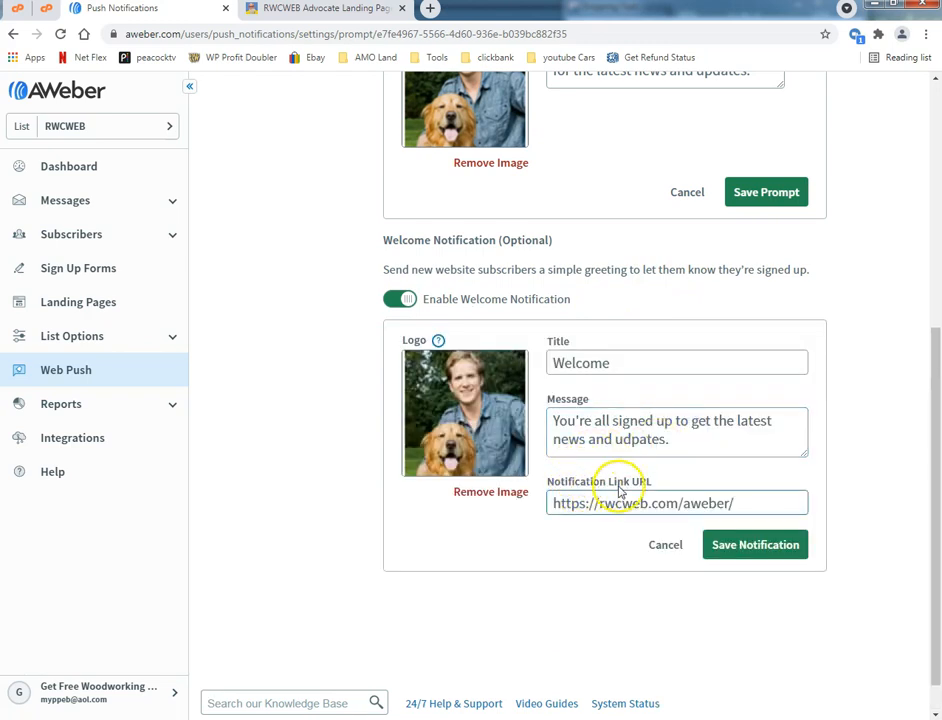
{"action": "left_click_drag", "start_coordinate": [739, 511], "coordinate": [491, 496]}
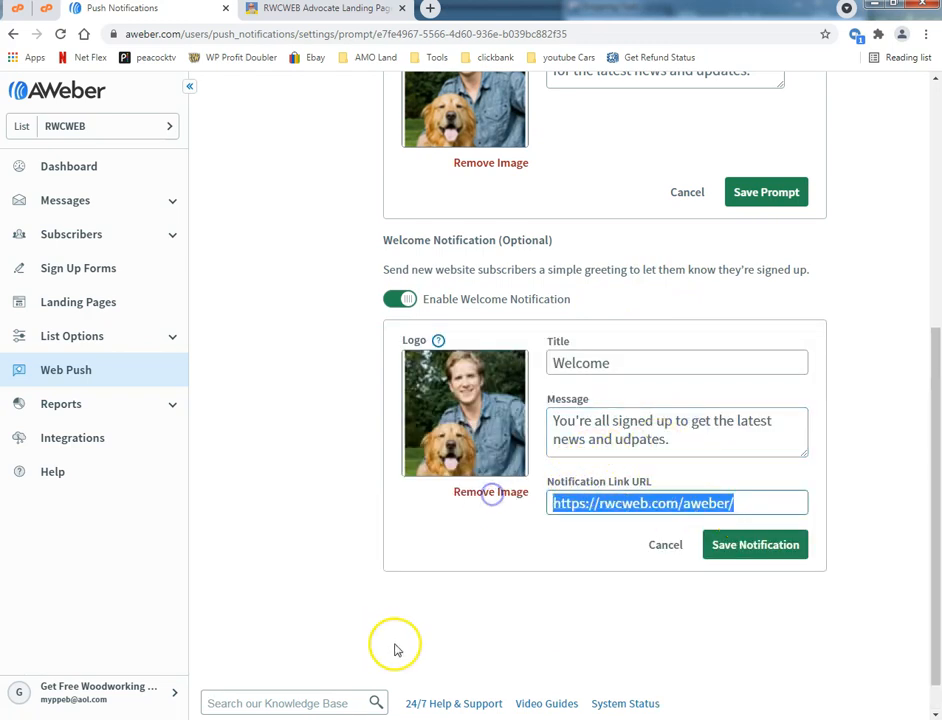
Switch to the open Notepad notes and delete the AWeber script snippet and both files.secure.website URLs
{"action": "left_click", "coordinate": [478, 695]}
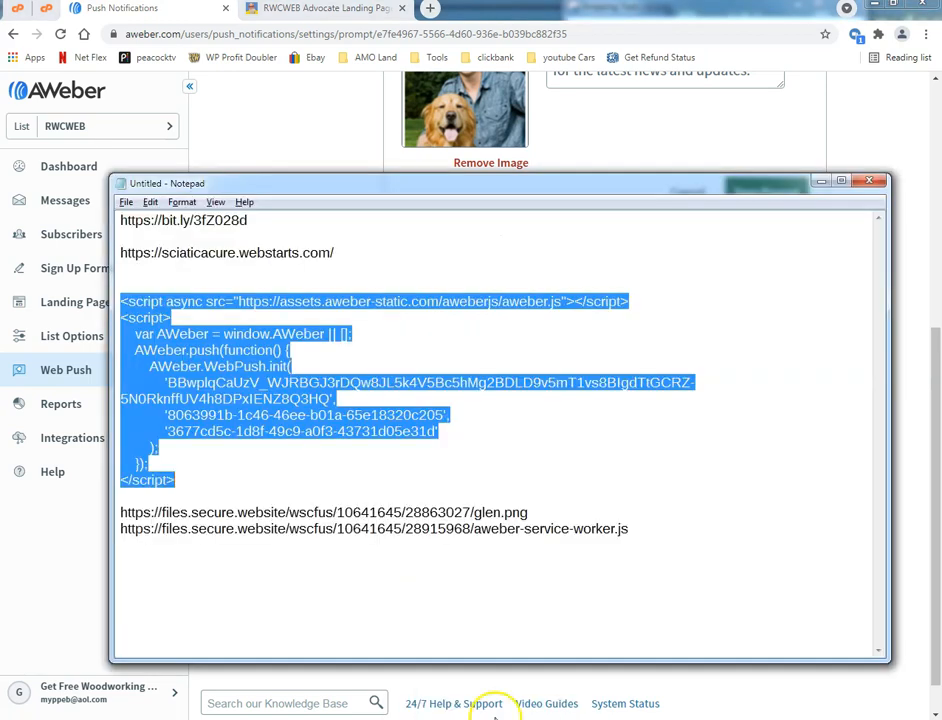
{"action": "key", "text": "Delete"}
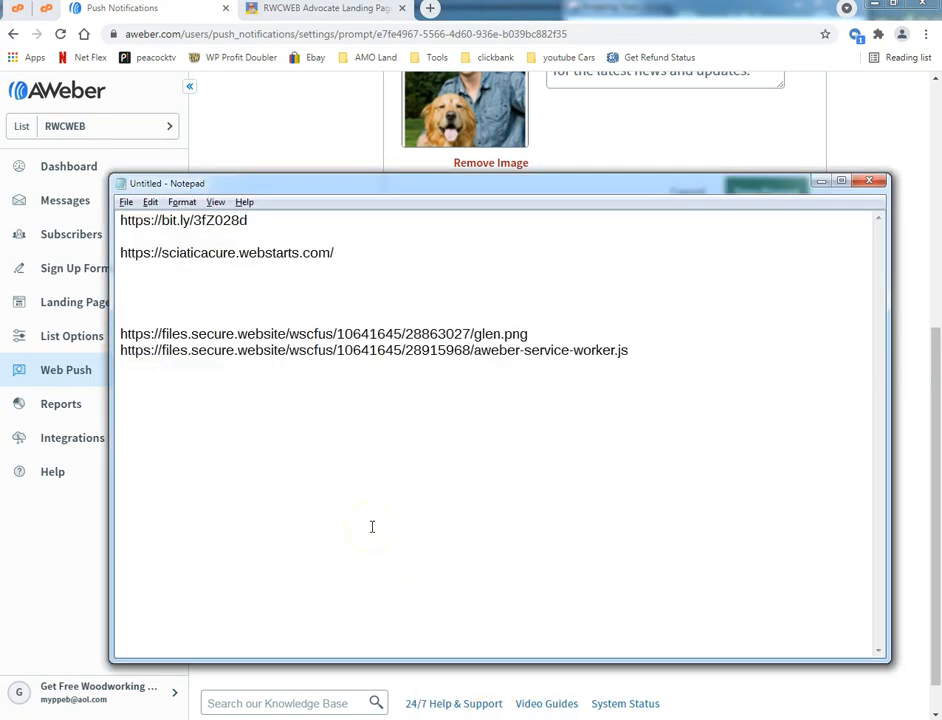
{"action": "key", "text": "shift+Down"}
{"action": "key", "text": "Delete"}
{"action": "key", "text": "BackSpace"}
{"action": "key", "text": "BackSpace"}
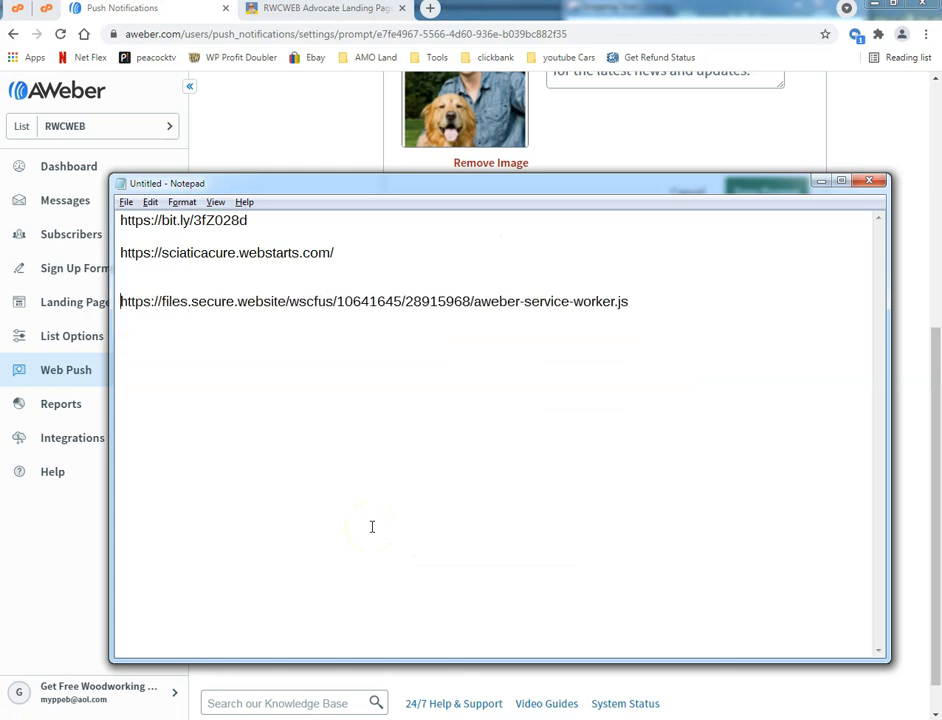
{"action": "key", "text": "shift+End"}
{"action": "key", "text": "Delete"}
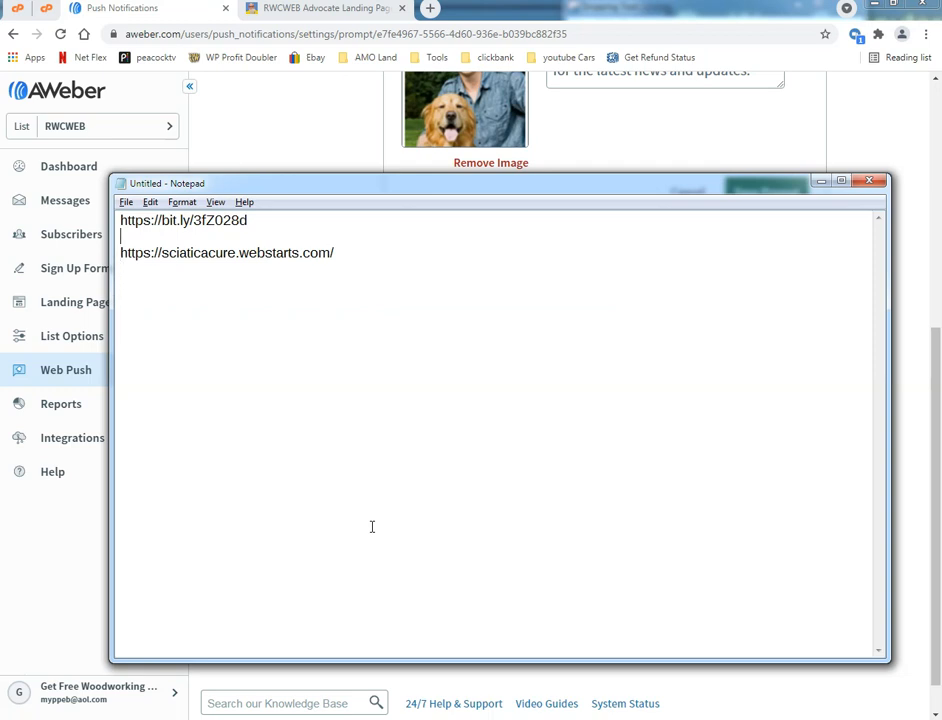
{"action": "key", "text": "shift+Up"}
{"action": "key", "text": "Delete"}
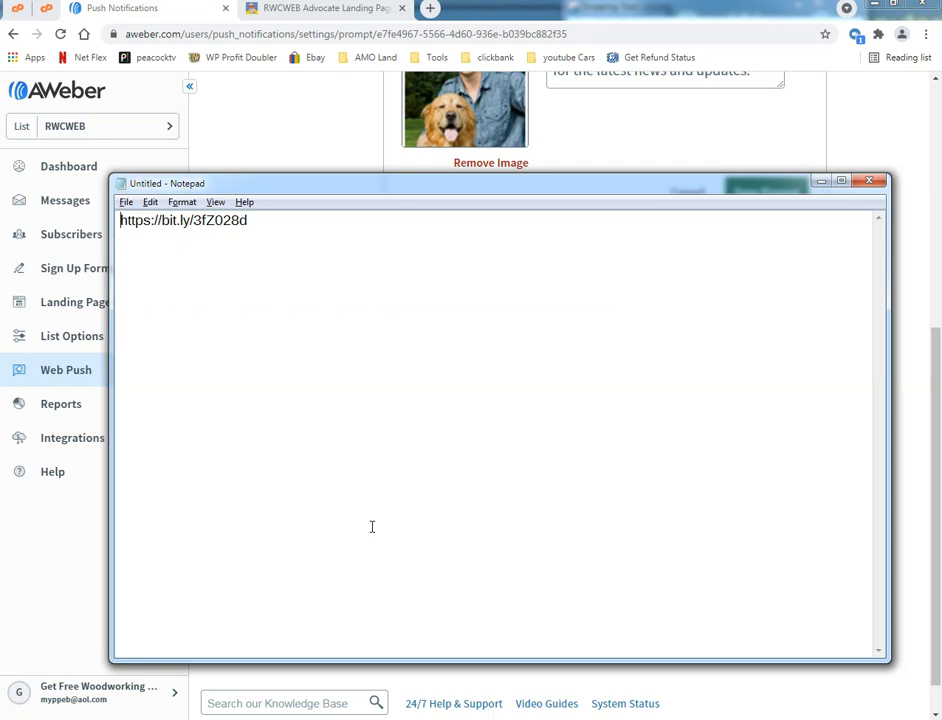
{"action": "key", "text": "shift+End"}
{"action": "key", "text": "ctrl+c"}
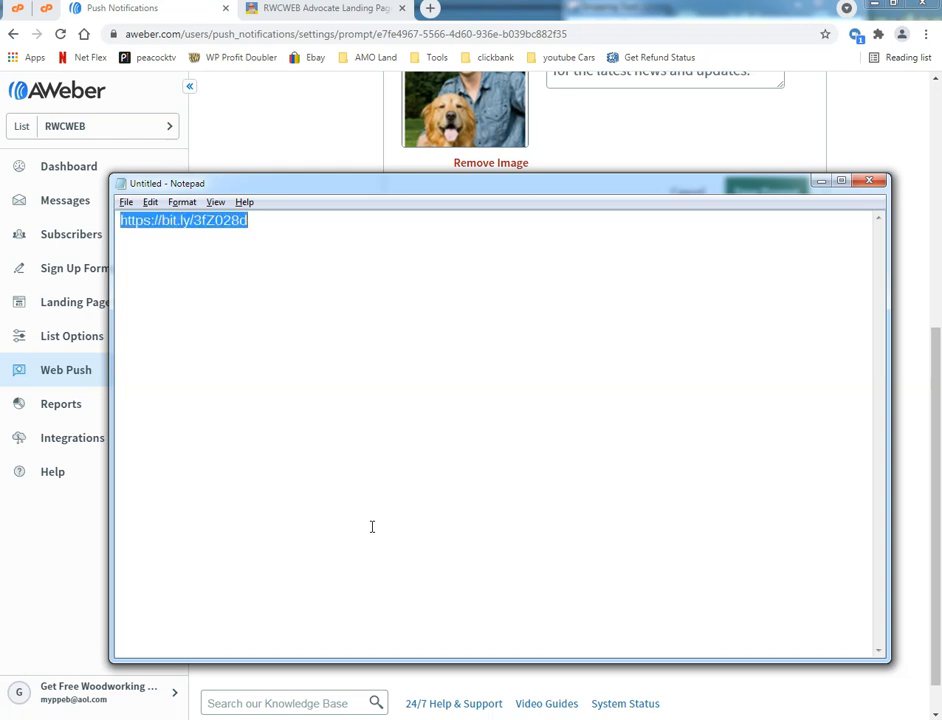
{"action": "key", "text": "alt+Tab"}
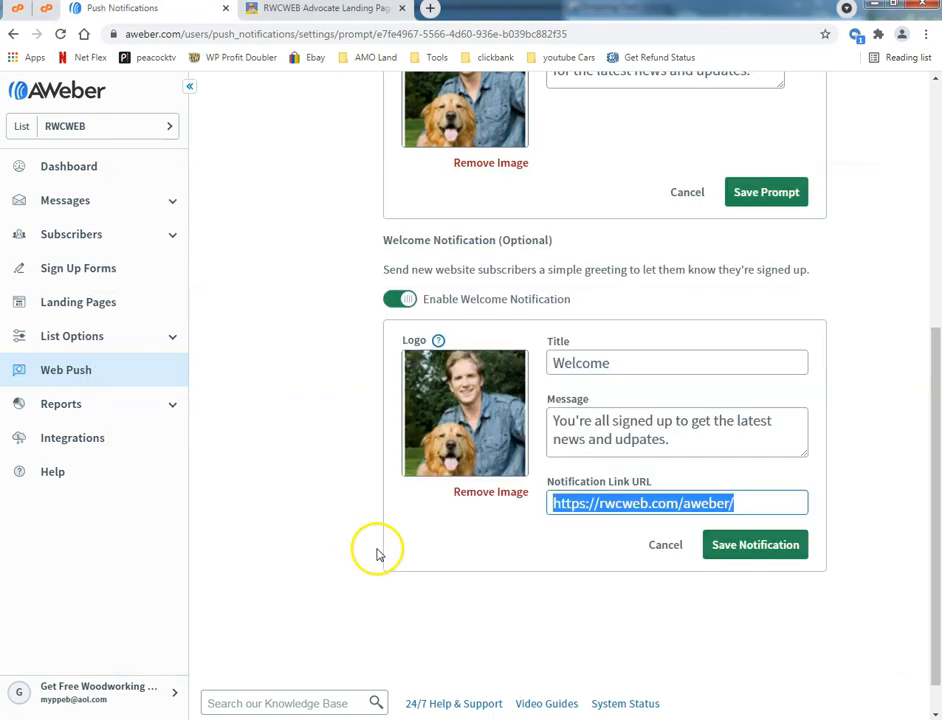
{"action": "key", "text": "ctrl+v"}
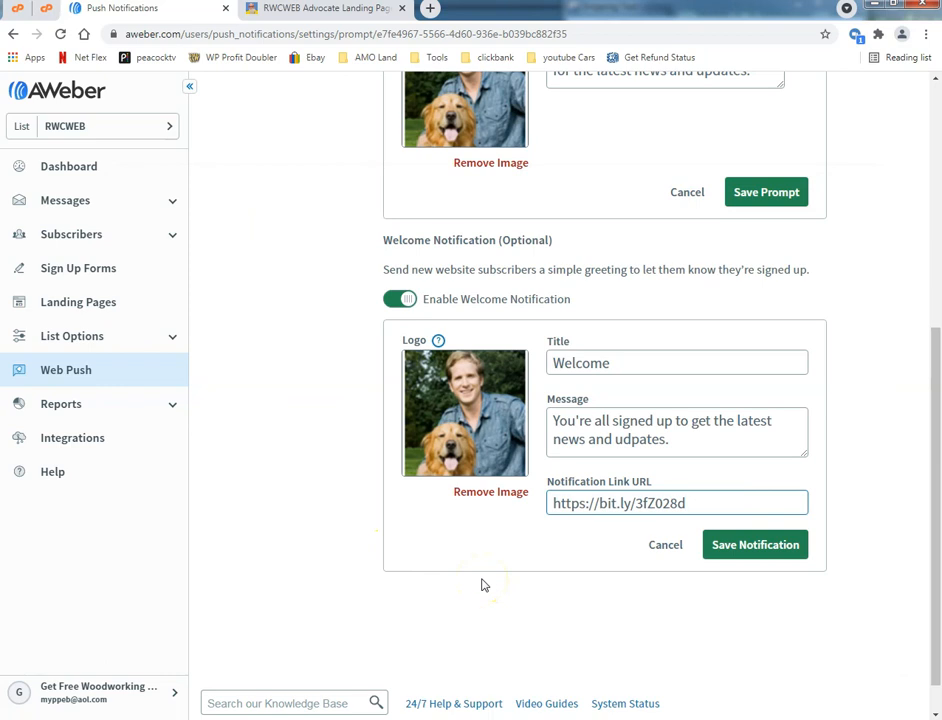
{"action": "left_click", "coordinate": [776, 550]}
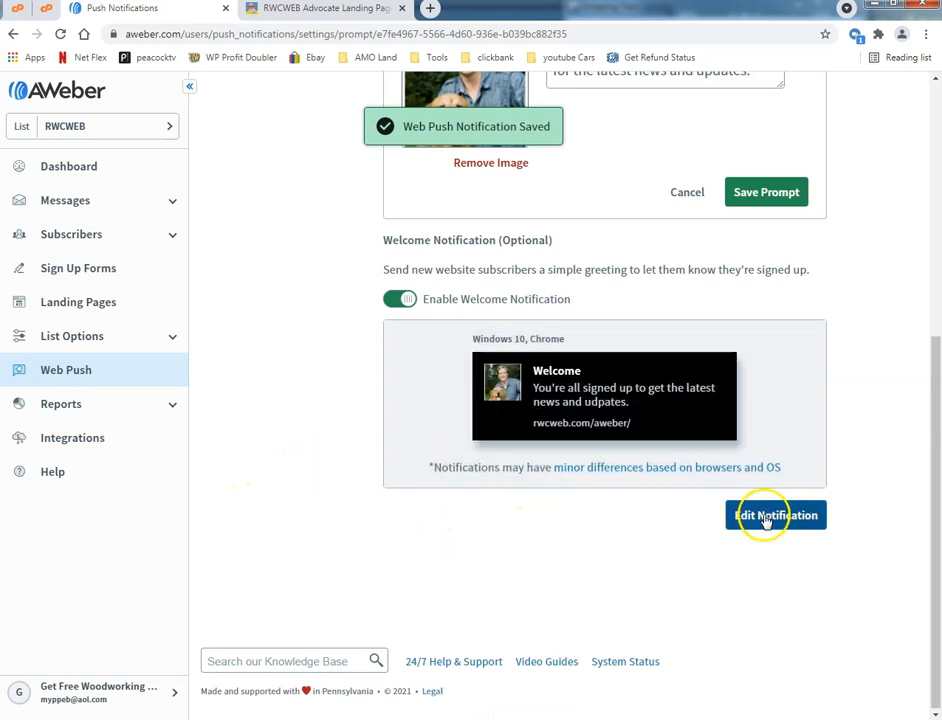
{"action": "left_click", "coordinate": [760, 515]}
{"action": "left_click", "coordinate": [721, 543]}
Reopen the opt-in prompt for editing, check its description text and save the prompt
{"action": "scroll", "coordinate": [289, 421], "scroll_direction": "up", "scroll_amount": 3}
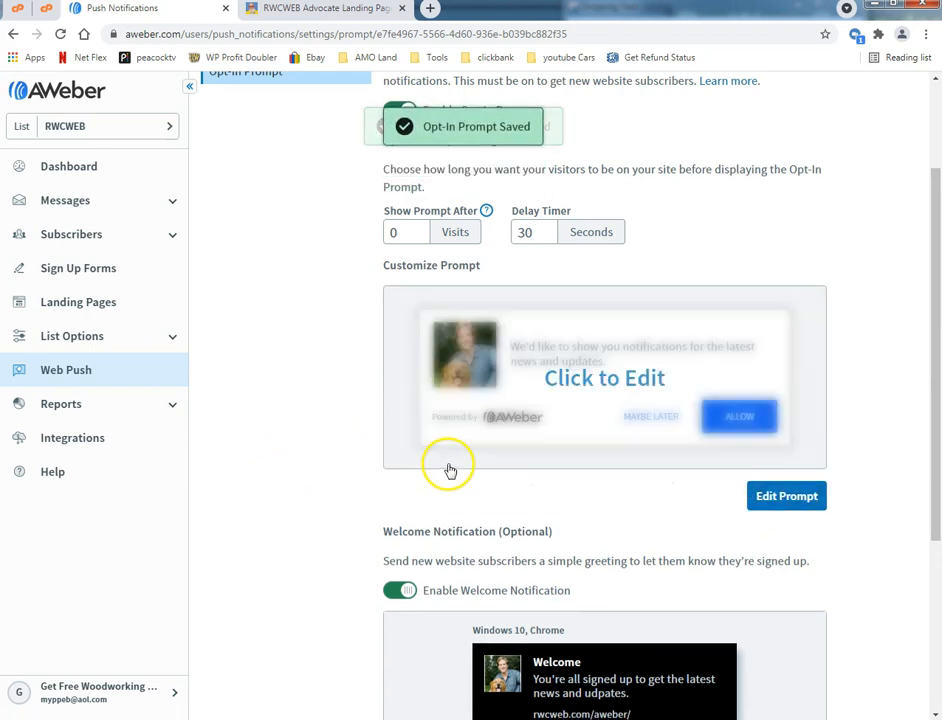
{"action": "left_click", "coordinate": [755, 428]}
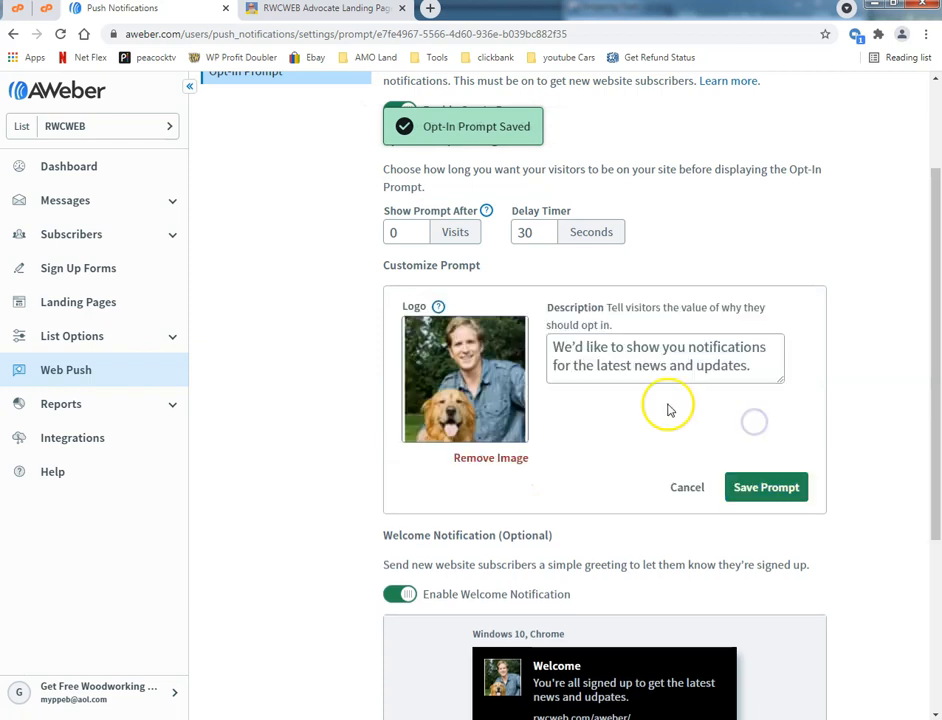
{"action": "left_click_drag", "start_coordinate": [761, 368], "coordinate": [423, 349]}
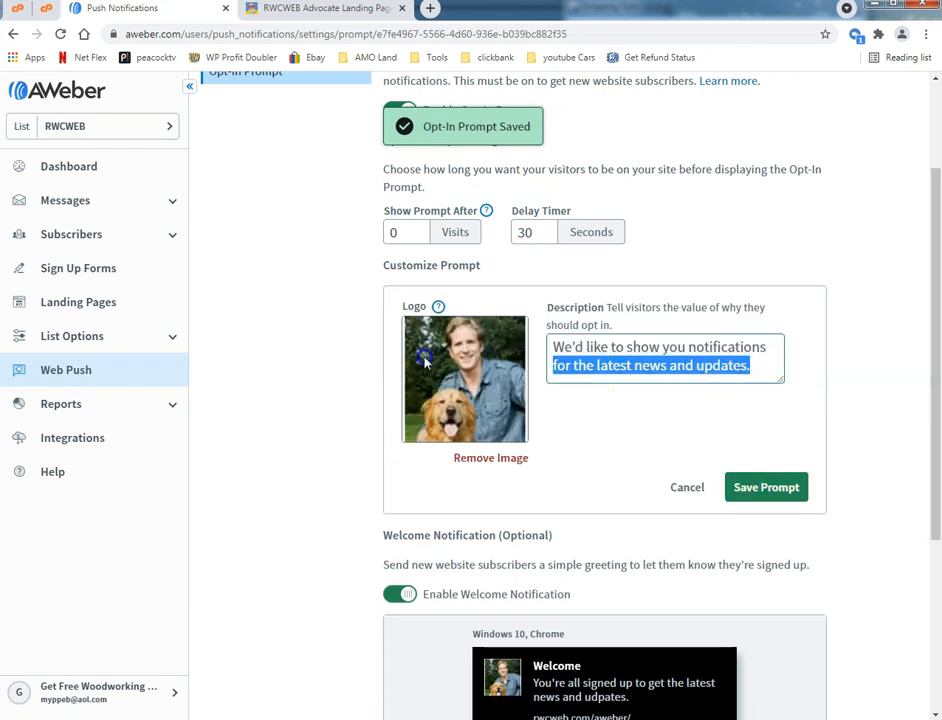
{"action": "left_click", "coordinate": [309, 416]}
{"action": "scroll", "coordinate": [306, 429], "scroll_direction": "up", "scroll_amount": 3}
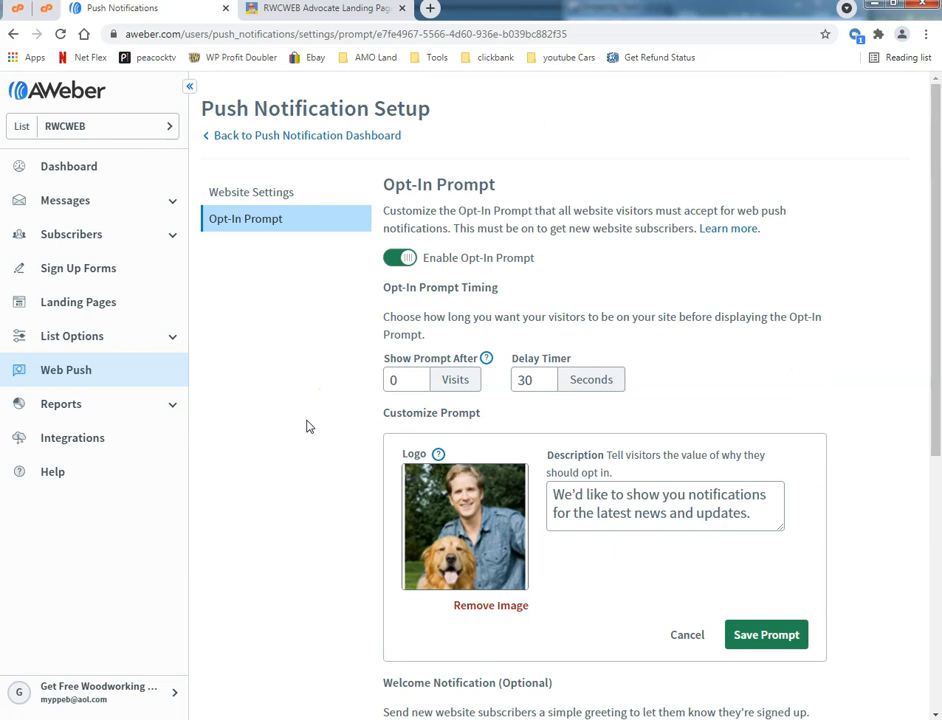
{"action": "left_click", "coordinate": [768, 633]}
In Website Settings, expand the snippet's manual installation instructions, copy the AWeber script snippet and highlight the </body> tag mention
{"action": "left_click", "coordinate": [224, 193]}
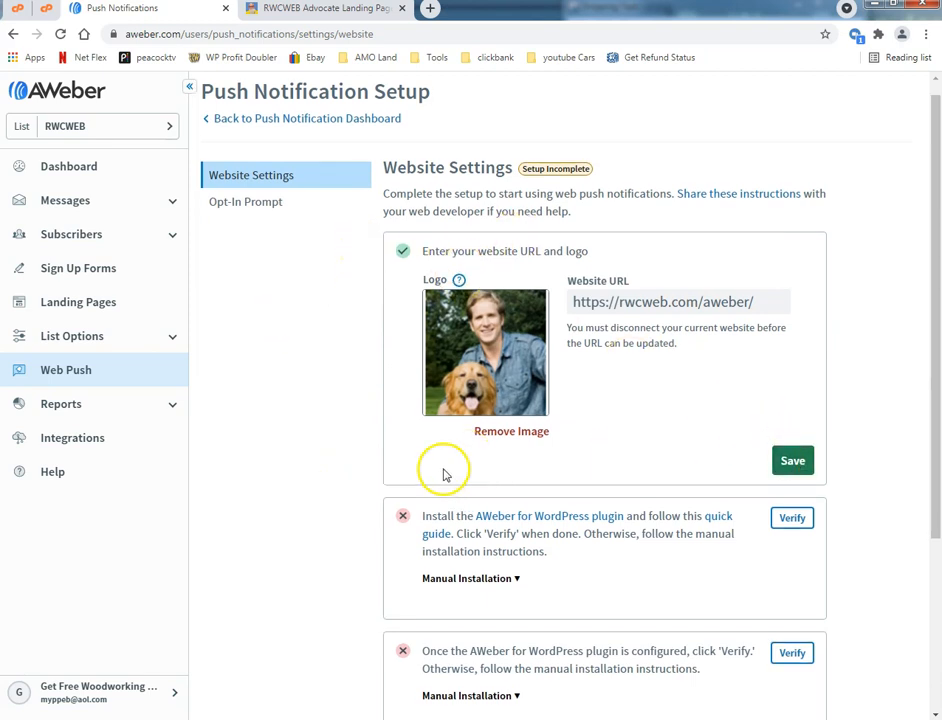
{"action": "scroll", "coordinate": [467, 476], "scroll_direction": "down", "scroll_amount": 2}
{"action": "left_click", "coordinate": [488, 455]}
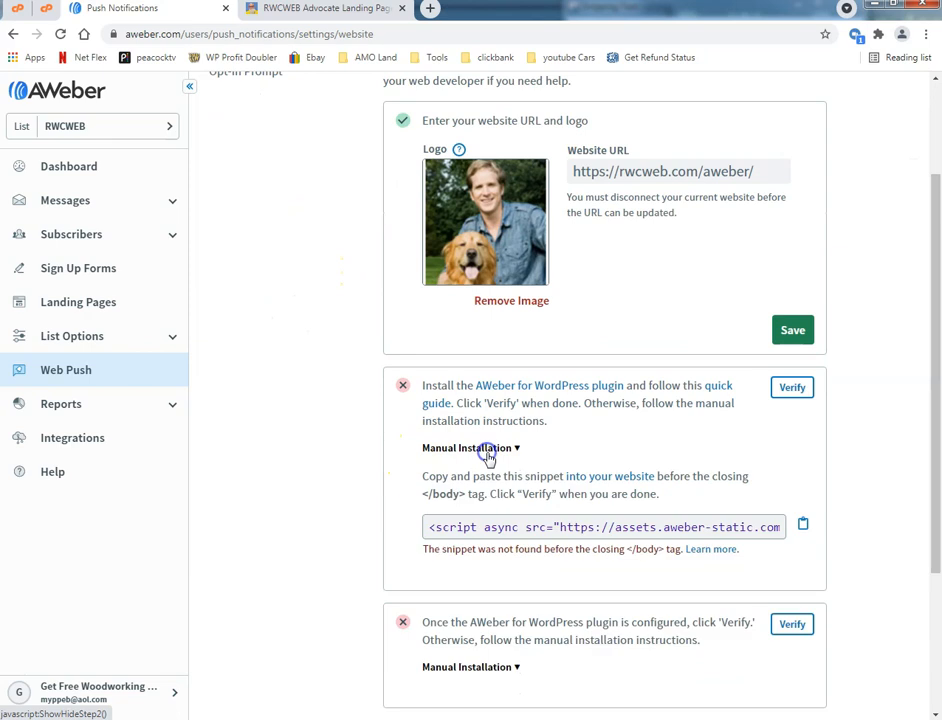
{"action": "left_click", "coordinate": [511, 530]}
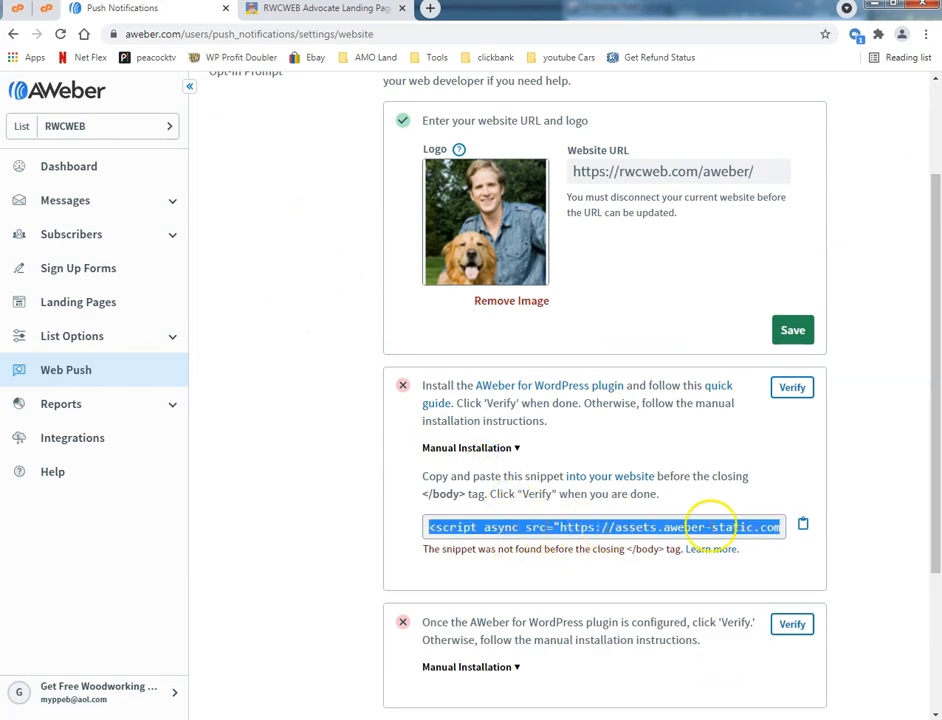
{"action": "left_click", "coordinate": [803, 524]}
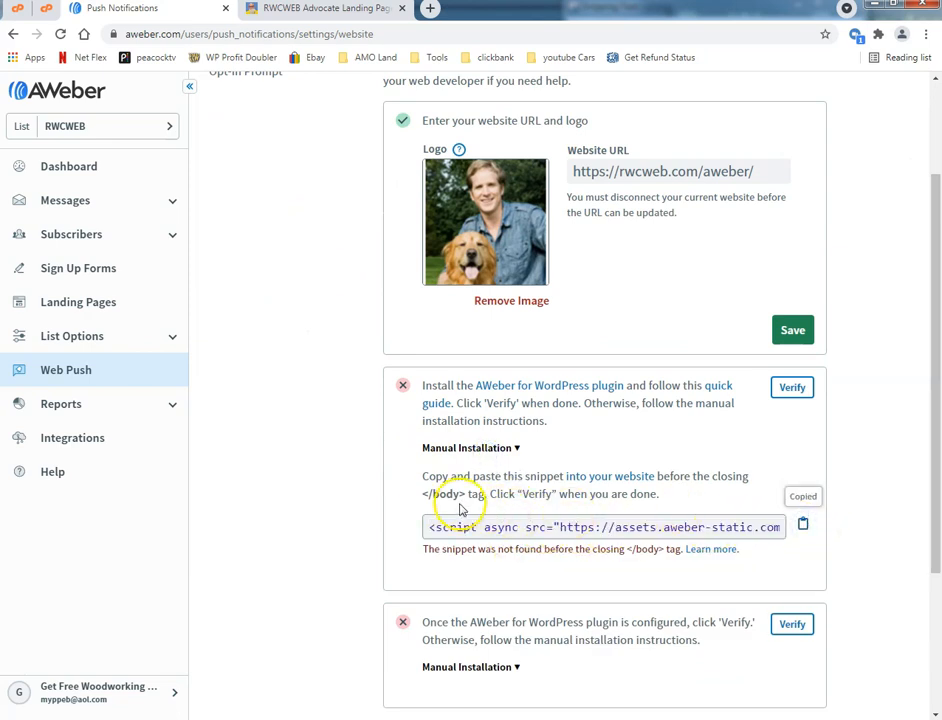
{"action": "left_click_drag", "start_coordinate": [424, 491], "coordinate": [470, 488]}
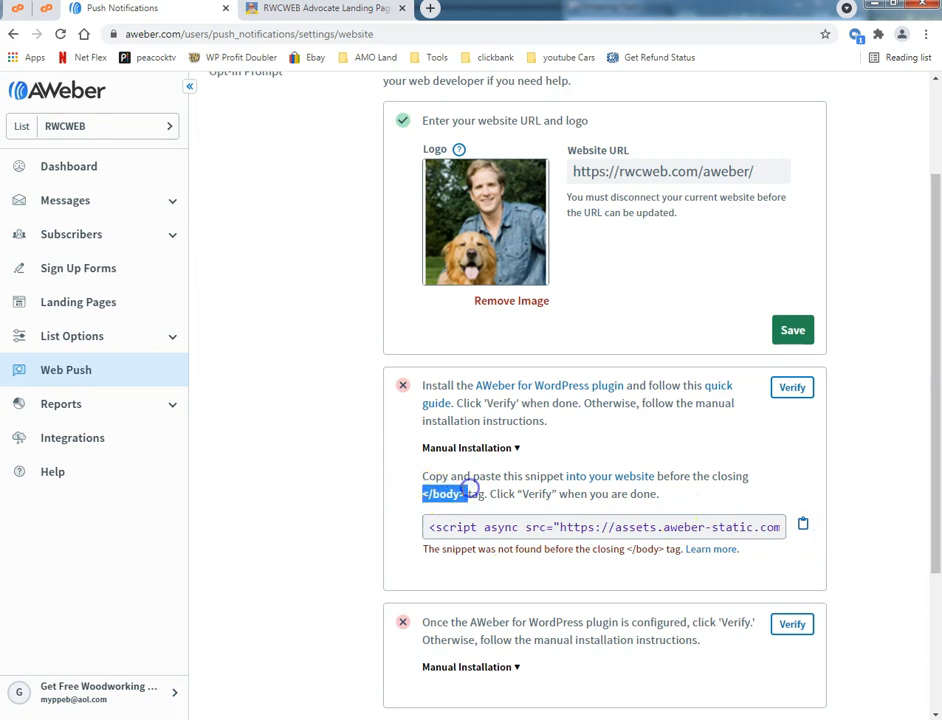
Switch to cPanel File Manager and open index.html from public_html/rwcweb/aweber in the code editor, dismissing the translation offer
{"action": "left_click", "coordinate": [44, 10]}
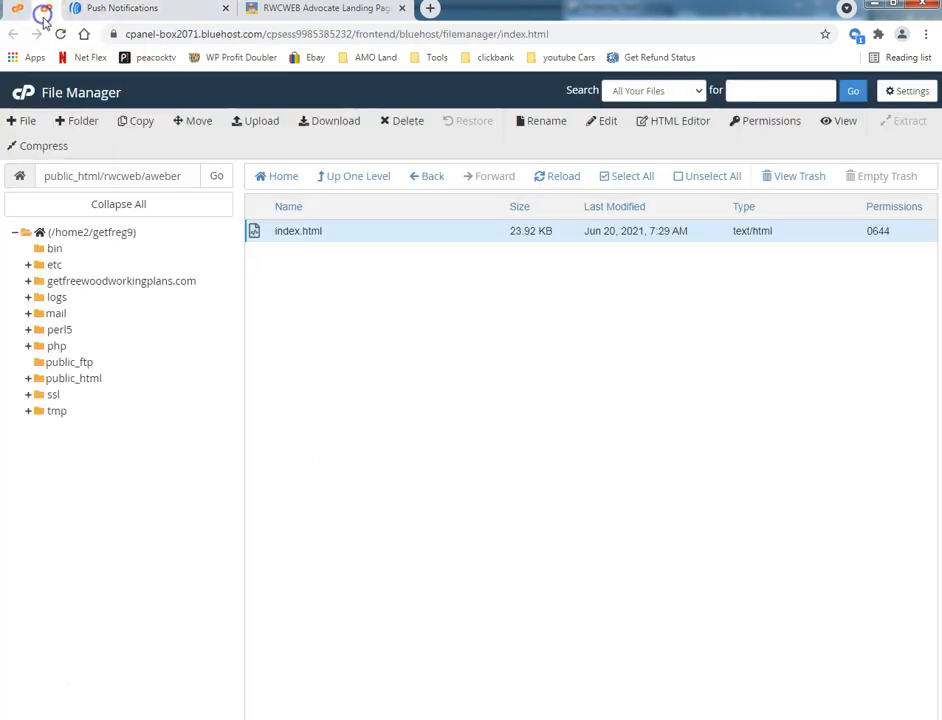
{"action": "left_click", "coordinate": [280, 232]}
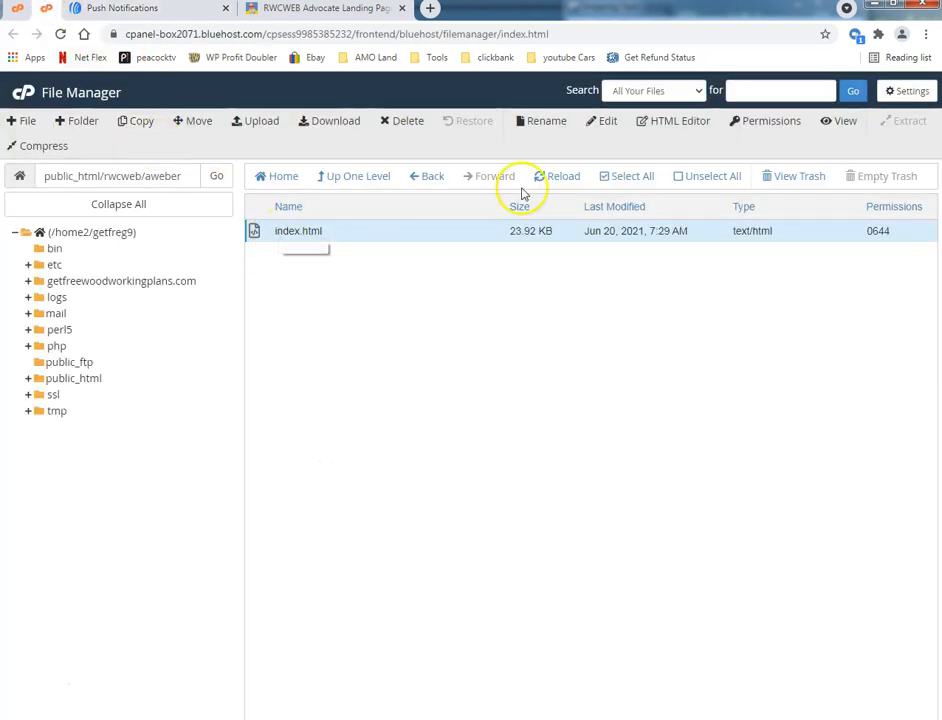
{"action": "left_click", "coordinate": [601, 123]}
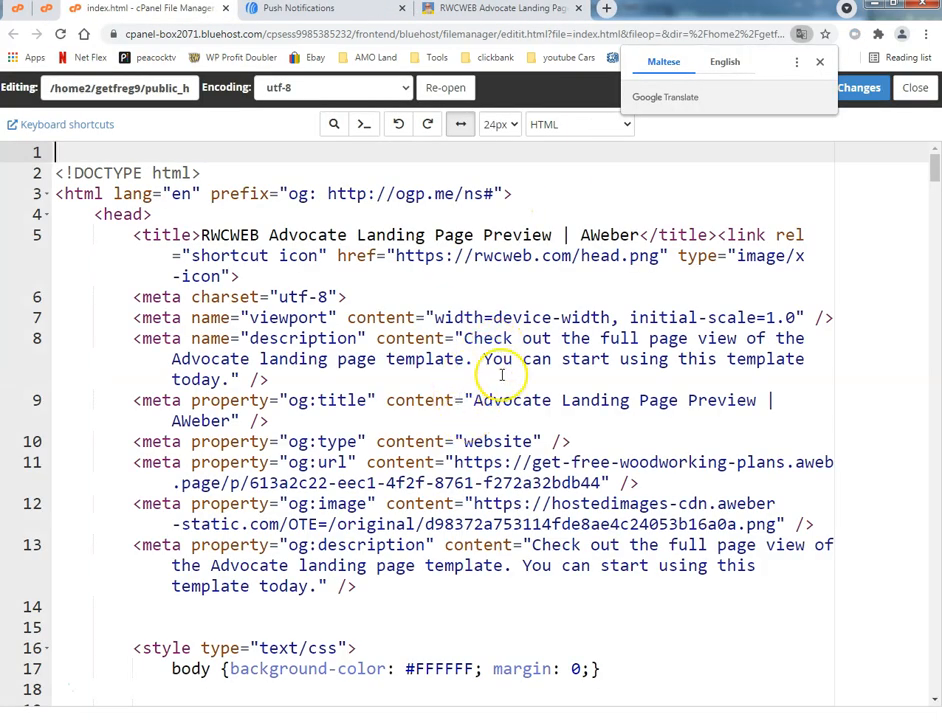
{"action": "left_click", "coordinate": [820, 63]}
{"action": "scroll", "coordinate": [620, 246], "scroll_direction": "down", "scroll_amount": 5}
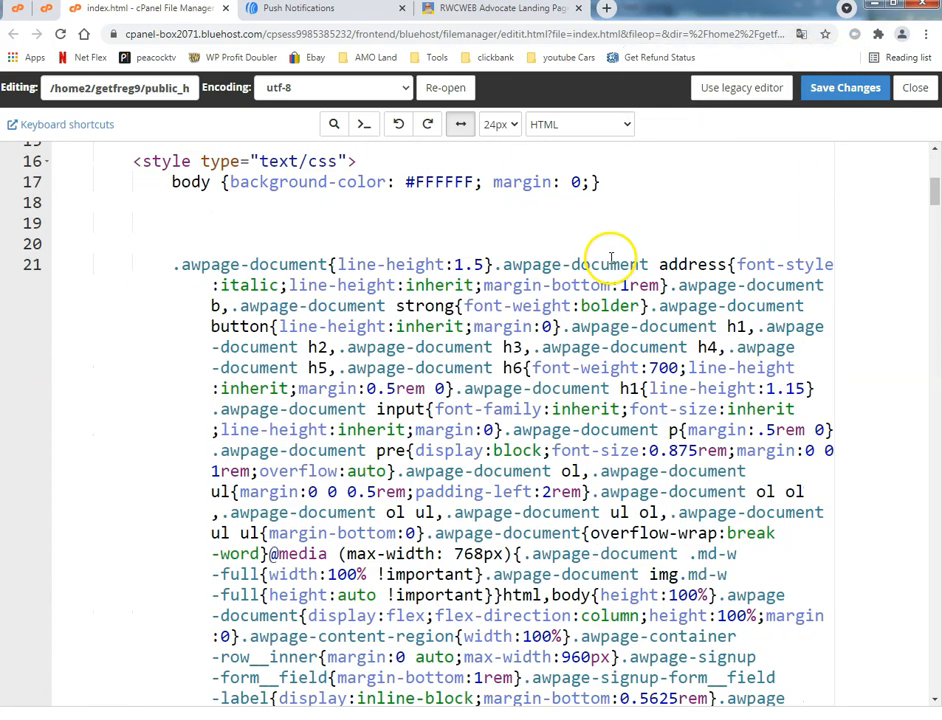
{"action": "scroll", "coordinate": [614, 250], "scroll_direction": "up", "scroll_amount": 5}
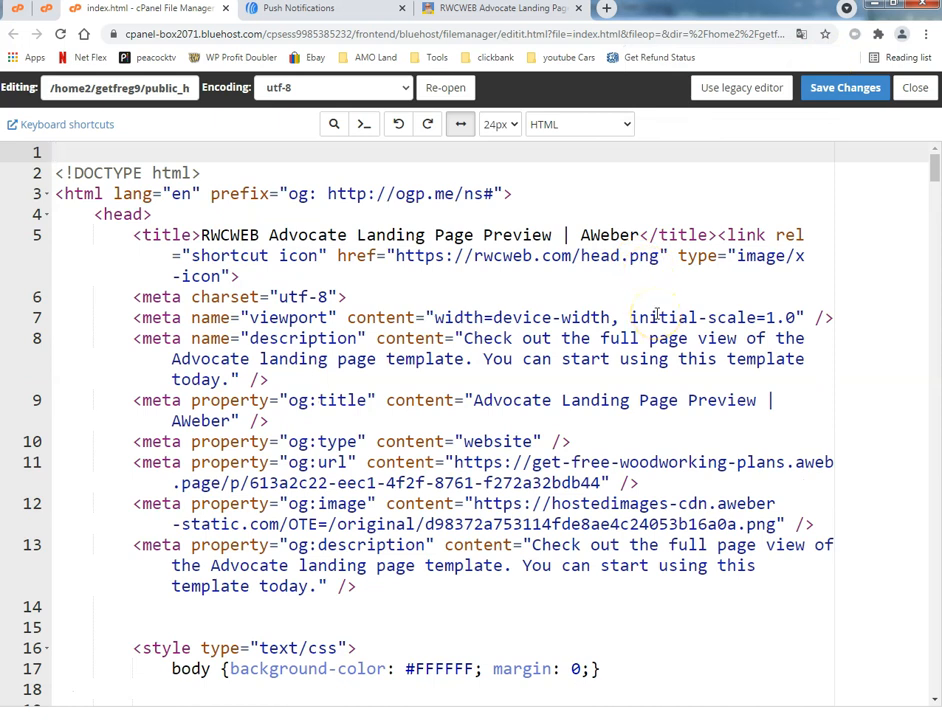
Search the index.html code for </body and place the cursor after the closing body tag
{"action": "key", "text": "ctrl+f"}
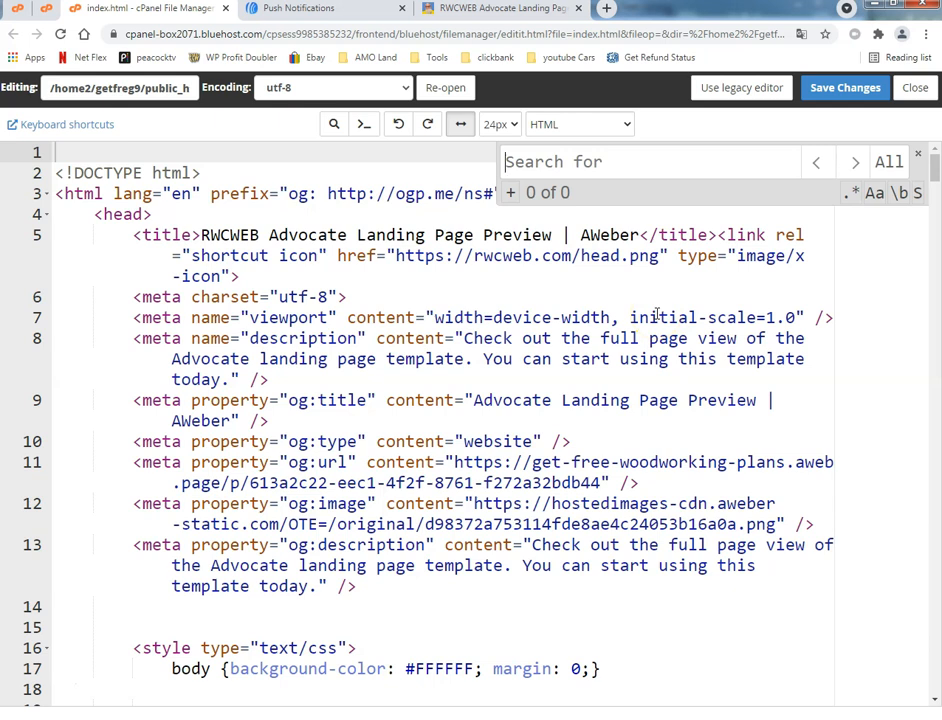
{"action": "type", "text": "<"}
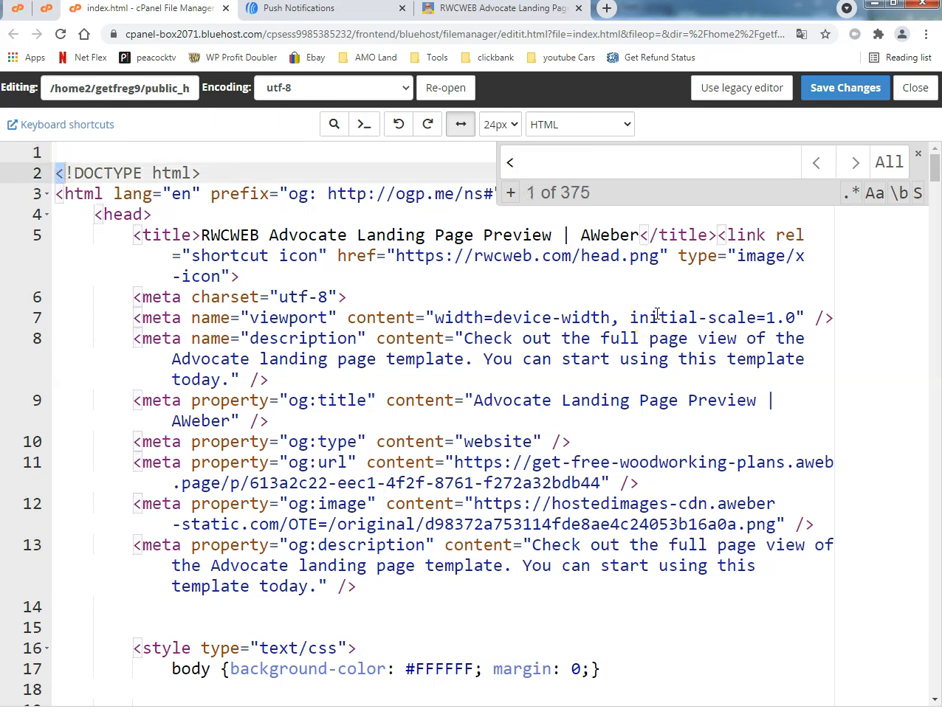
{"action": "type", "text": "/body"}
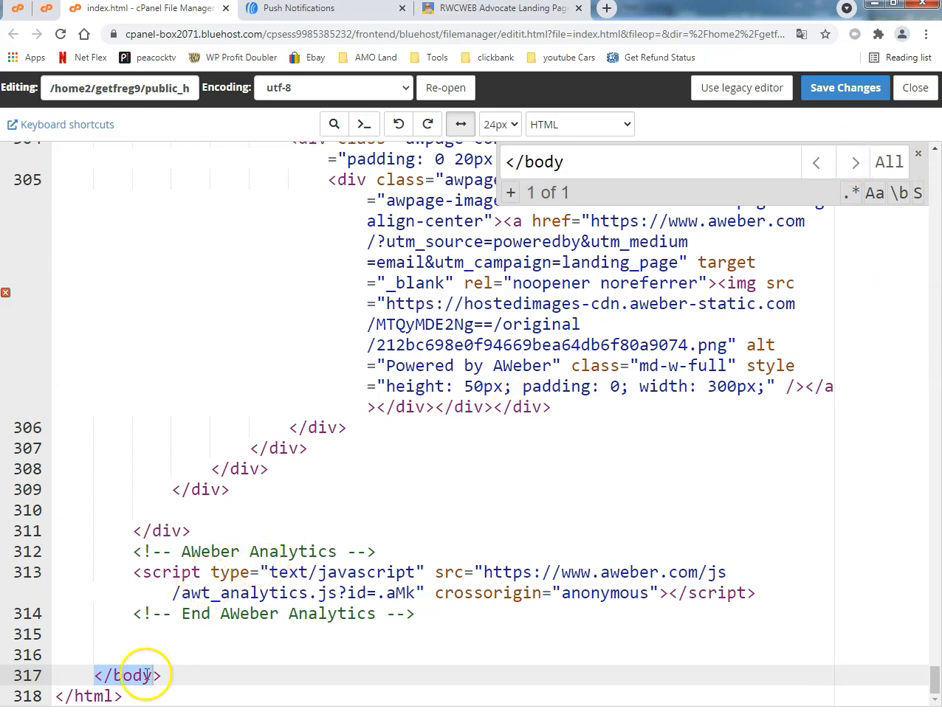
{"action": "left_click", "coordinate": [177, 679]}
{"action": "key", "text": "alt+Tab"}
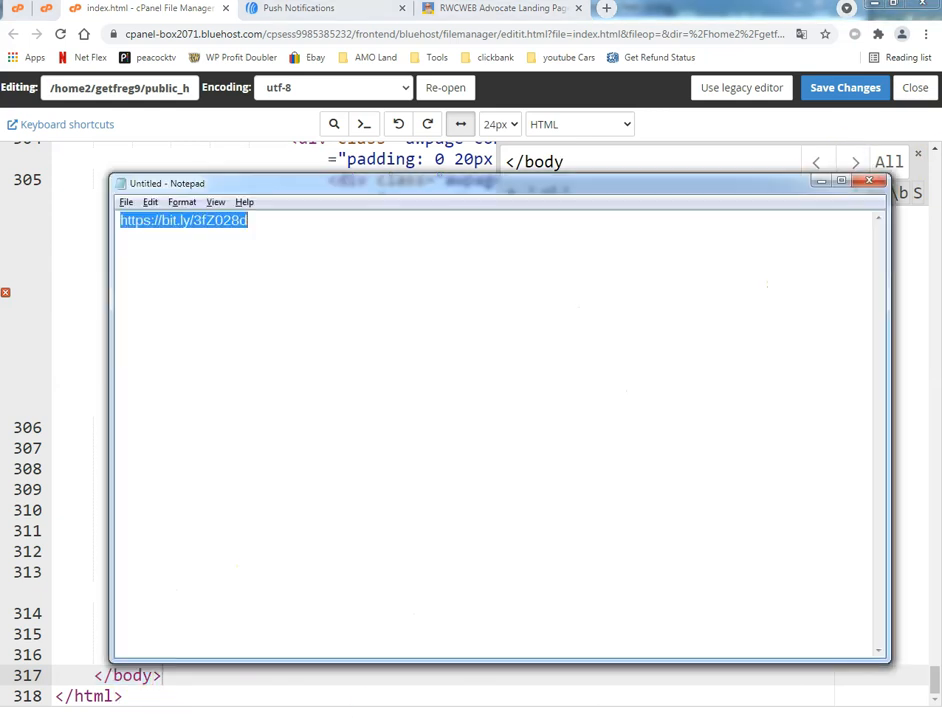
{"action": "left_click", "coordinate": [521, 718]}
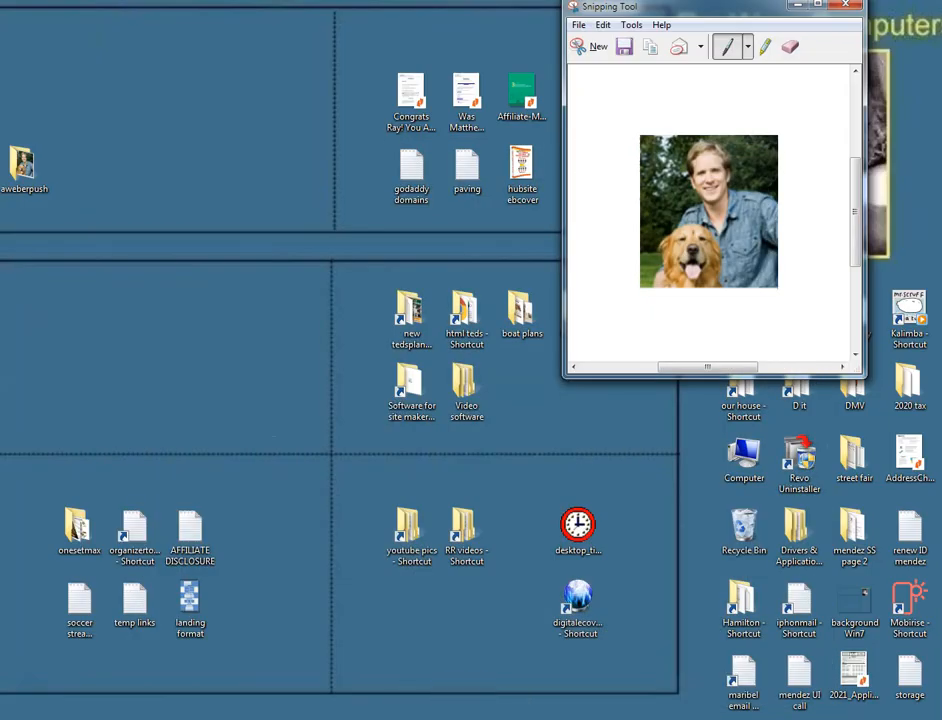
{"action": "left_click", "coordinate": [457, 718]}
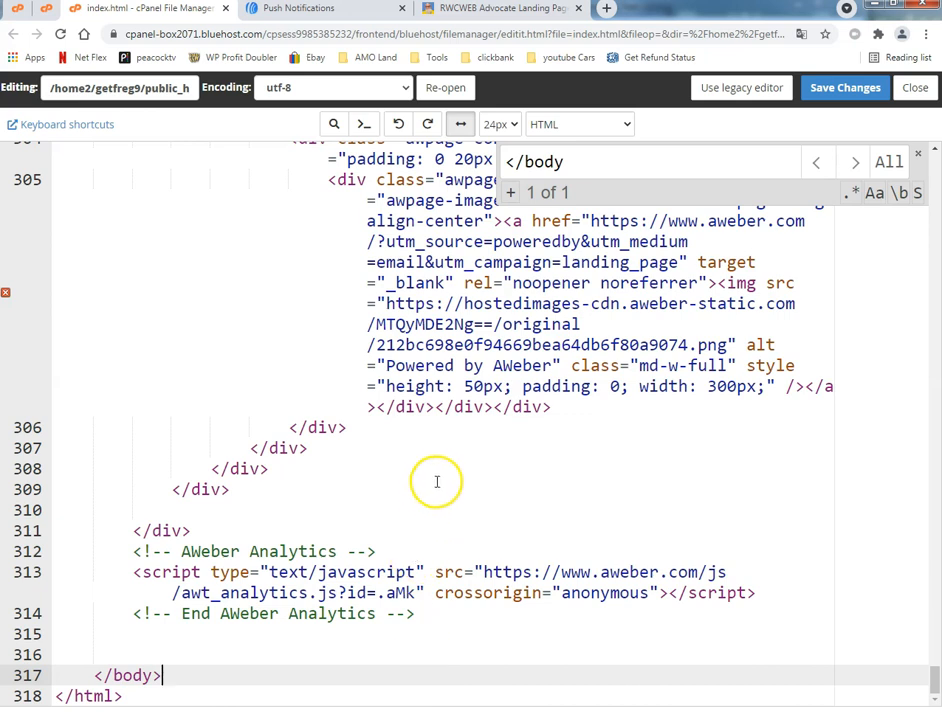
Back in AWeber's Website Settings, expand the setup file's manual installation and save the aweber-web-push zip into the aweberpush folder
{"action": "left_click", "coordinate": [325, 12]}
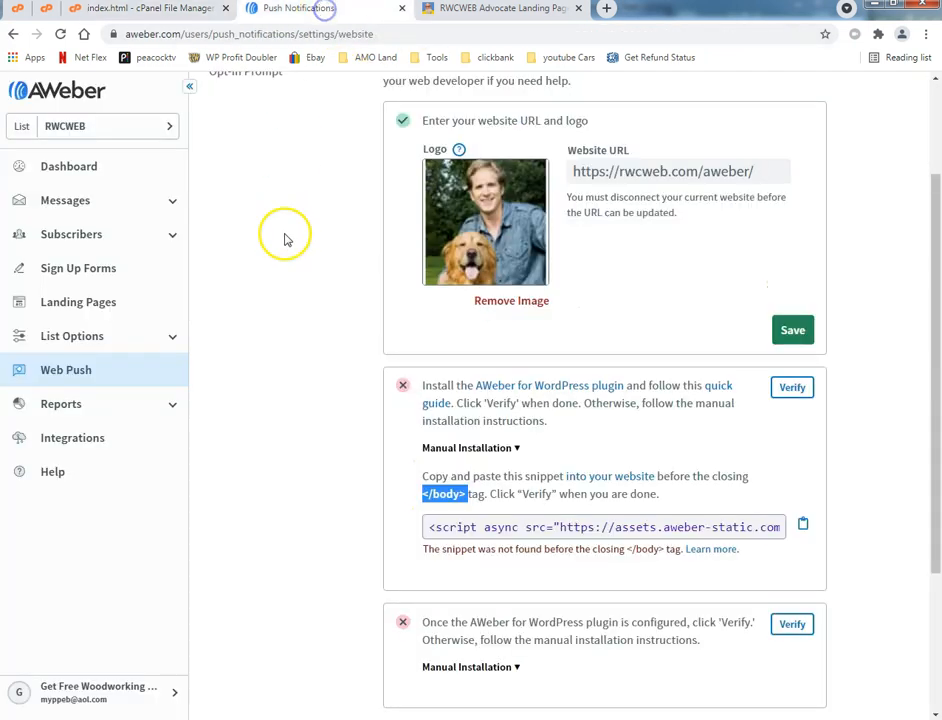
{"action": "scroll", "coordinate": [284, 397], "scroll_direction": "down", "scroll_amount": 4}
{"action": "left_click", "coordinate": [448, 448]}
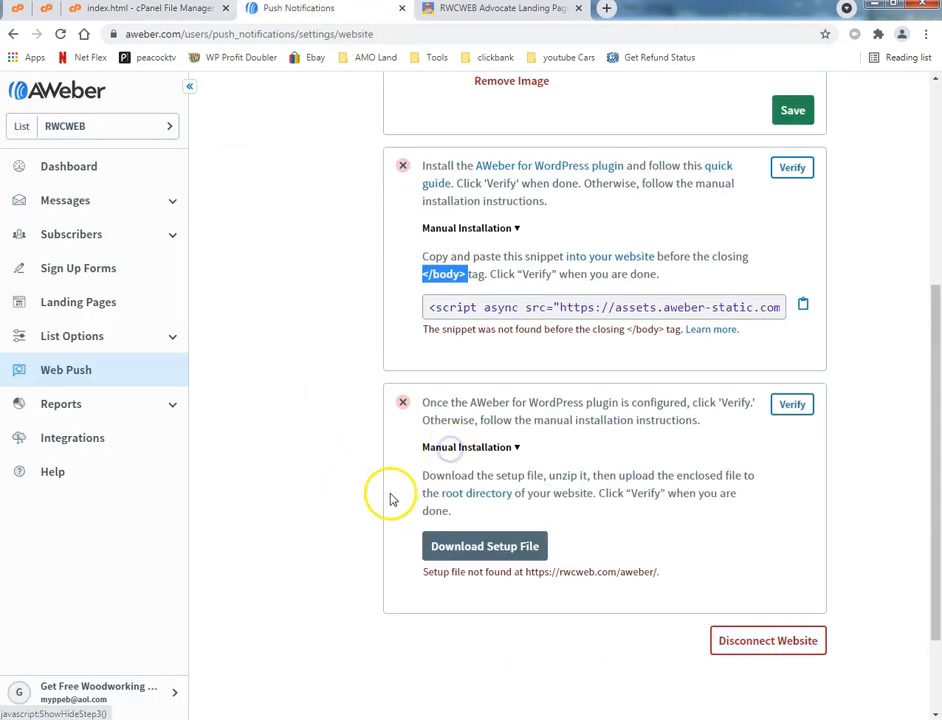
{"action": "left_click", "coordinate": [452, 548]}
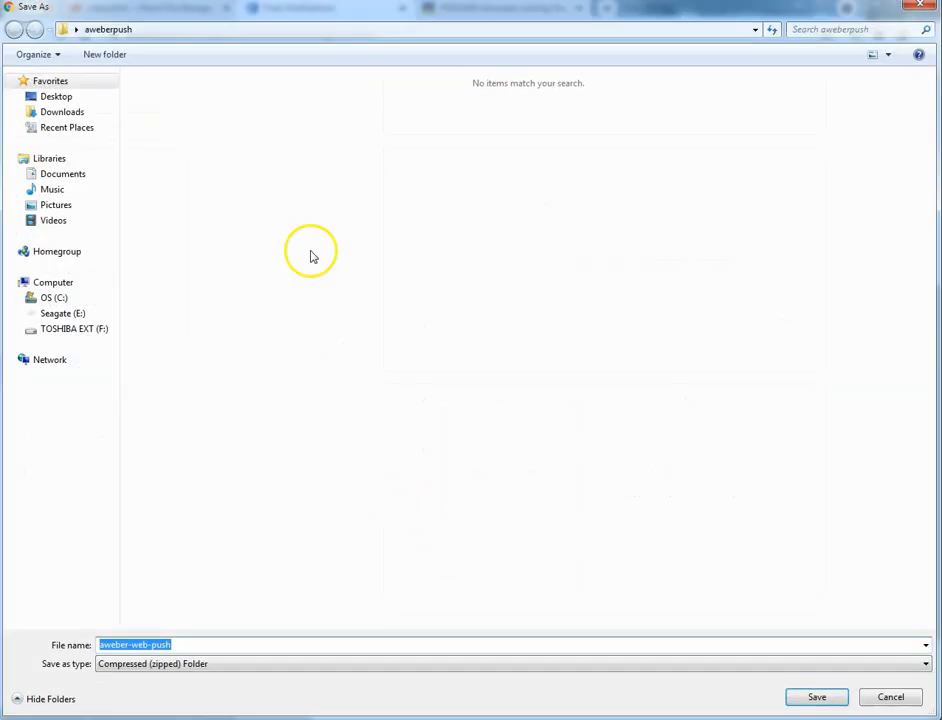
{"action": "left_click", "coordinate": [815, 697]}
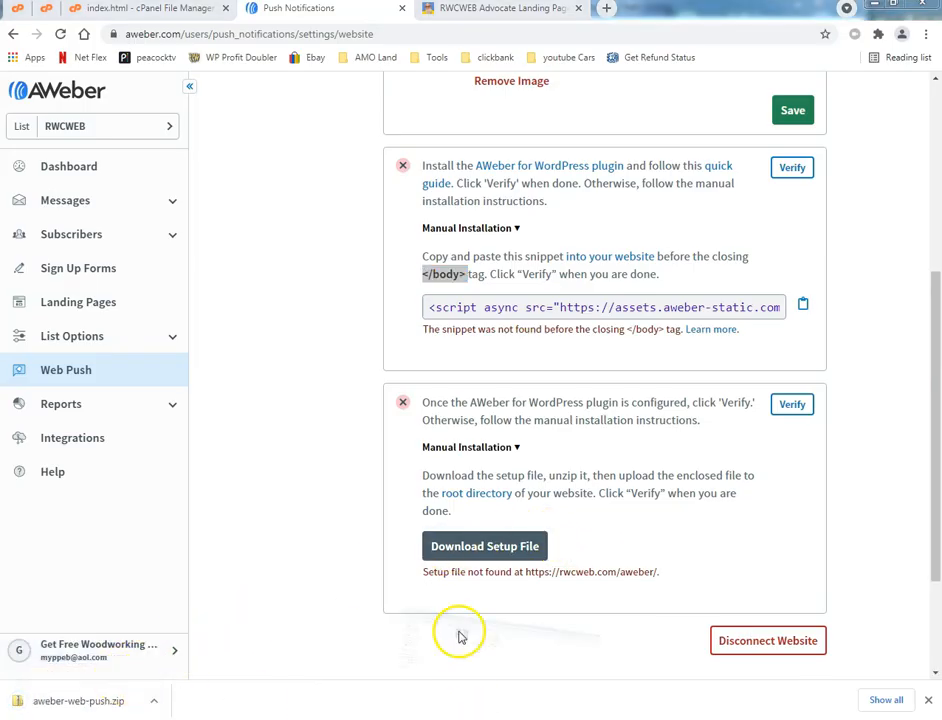
Extract the aweber-web-push zip within the aweberpush folder and open the extracted folder to the aweber-service-worker script
{"action": "left_click", "coordinate": [467, 704]}
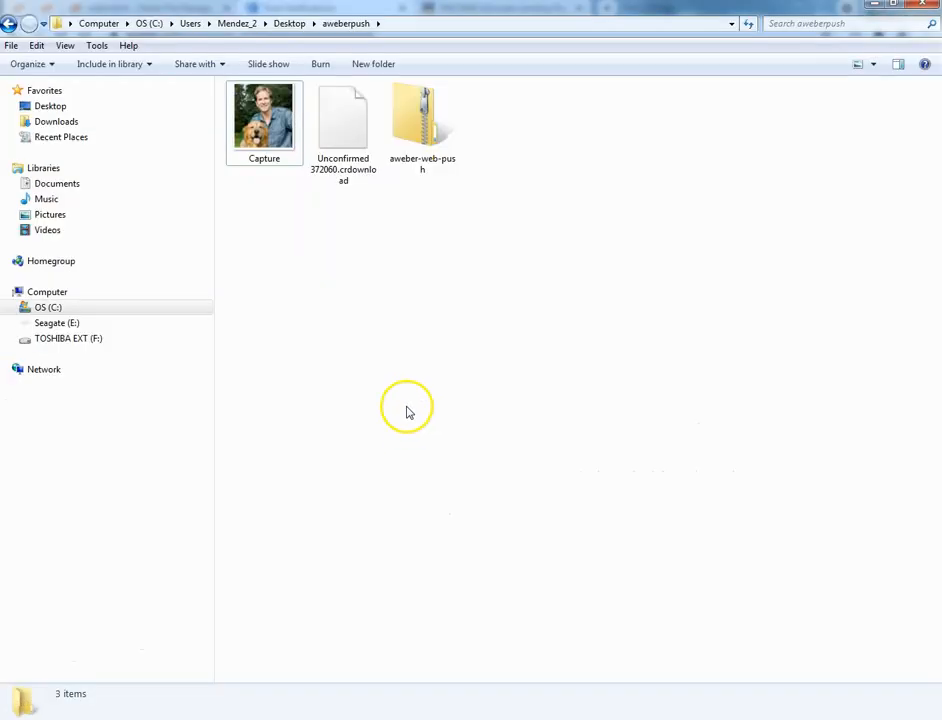
{"action": "left_click", "coordinate": [410, 133]}
{"action": "right_click", "coordinate": [410, 130]}
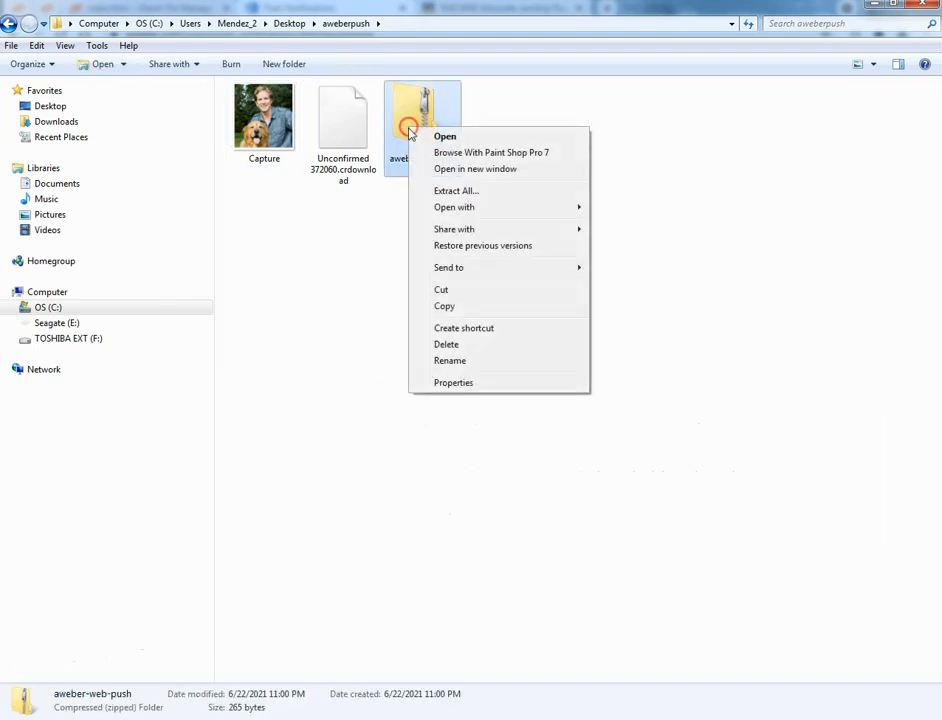
{"action": "left_click", "coordinate": [505, 196]}
{"action": "left_click", "coordinate": [597, 506]}
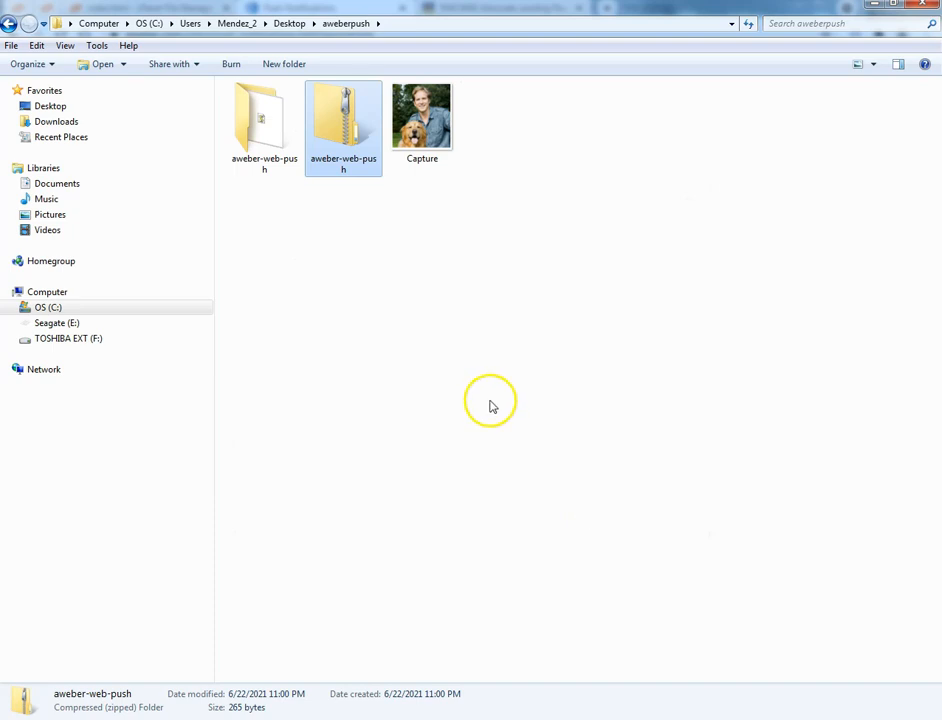
{"action": "double_click", "coordinate": [268, 130]}
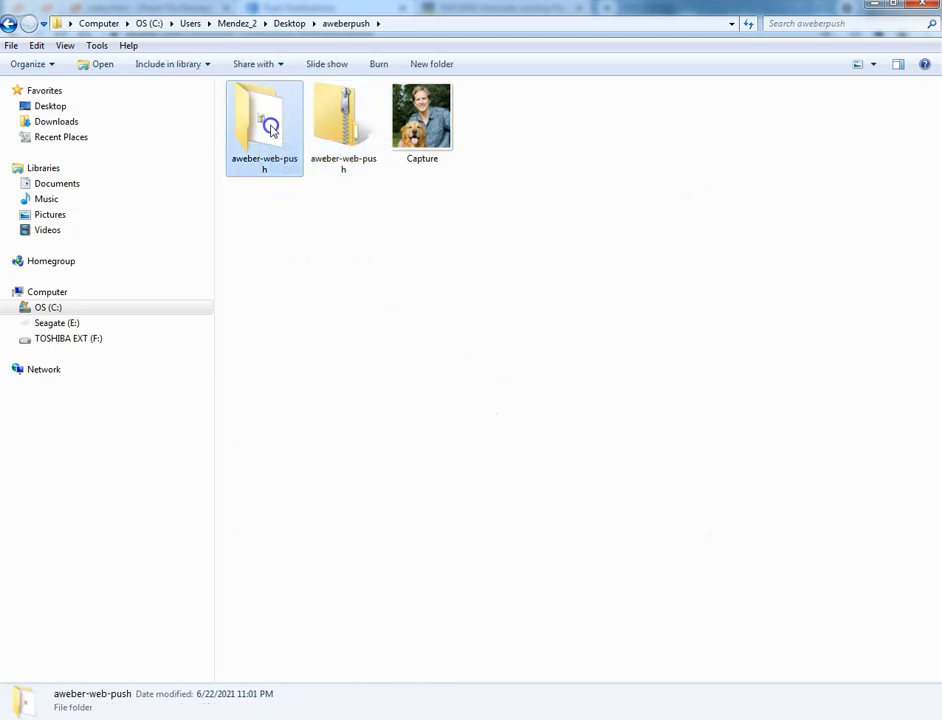
{"action": "left_click", "coordinate": [285, 107]}
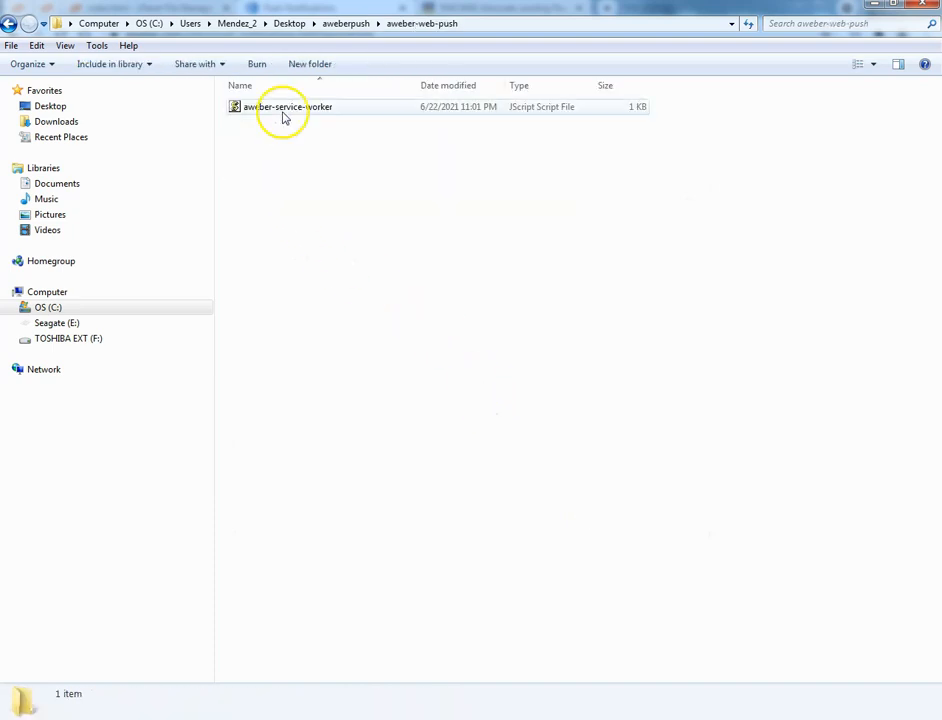
Copy the web push script snippet from AWeber's Website Settings and paste it below the link in the untitled Notepad document
{"action": "left_click", "coordinate": [437, 718]}
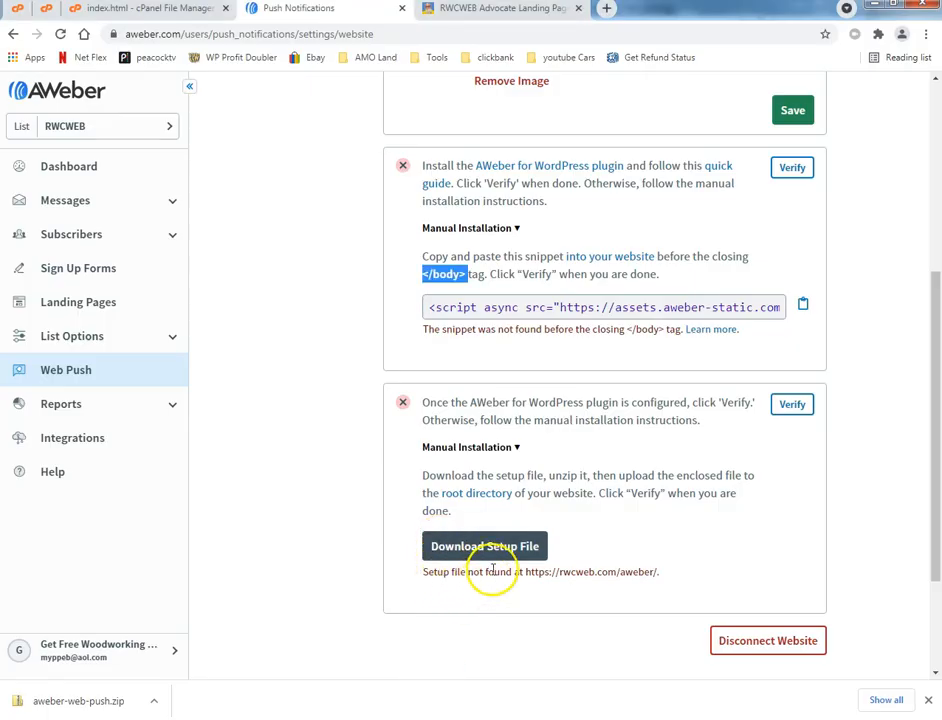
{"action": "left_click", "coordinate": [180, 14]}
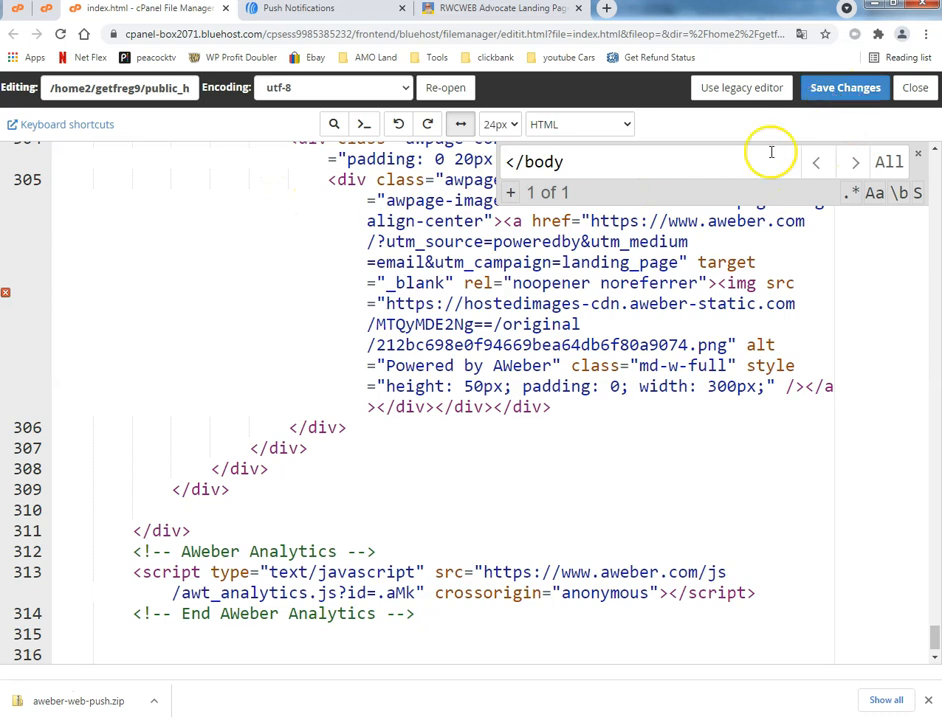
{"action": "scroll", "coordinate": [310, 612], "scroll_direction": "down", "scroll_amount": 1}
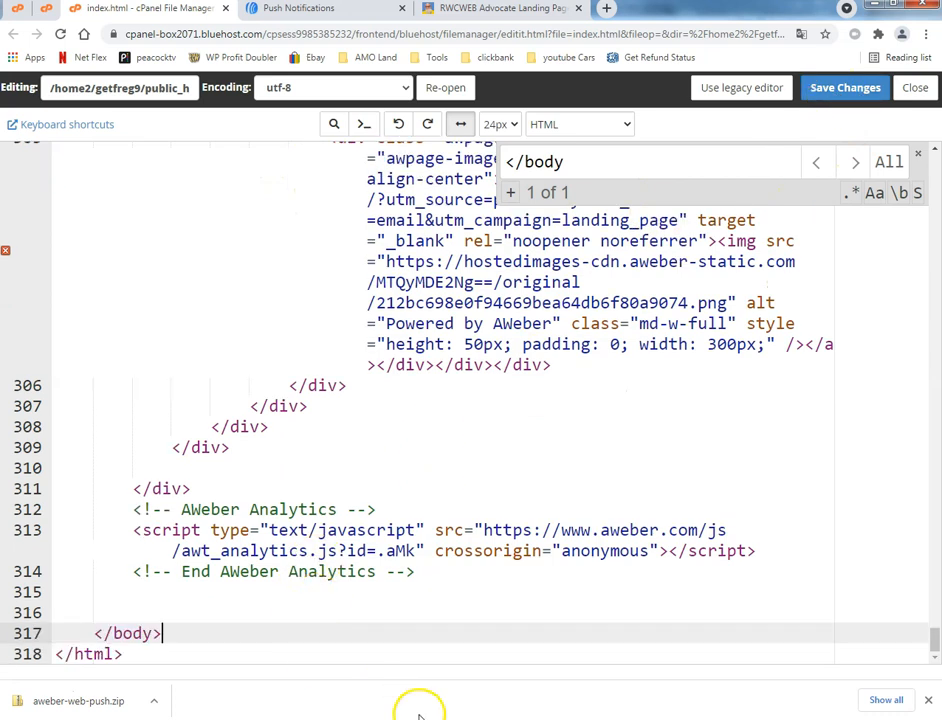
{"action": "left_click", "coordinate": [500, 719]}
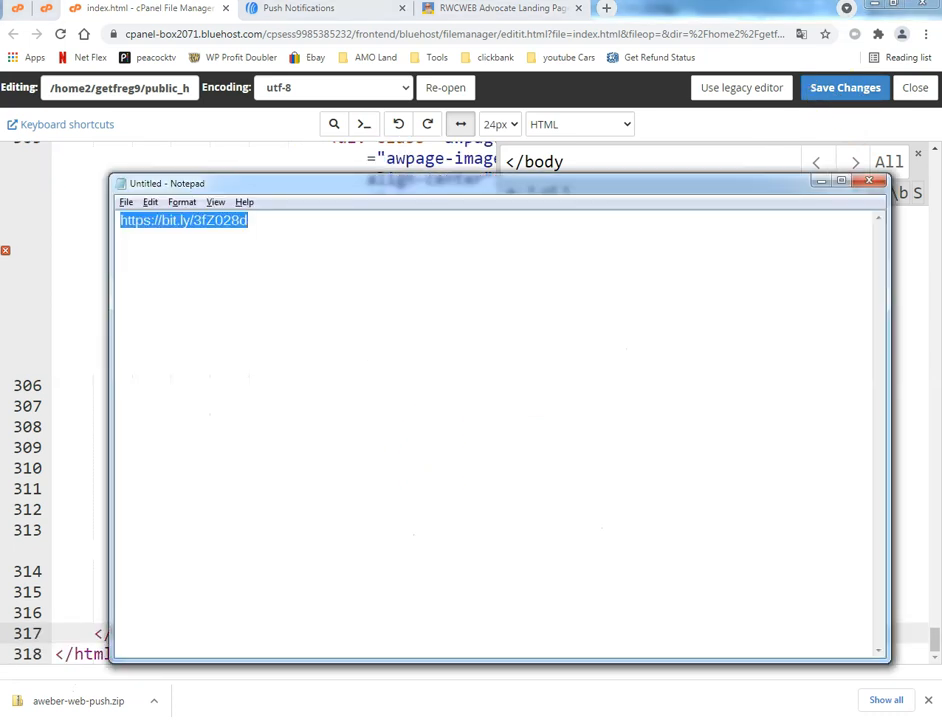
{"action": "left_click", "coordinate": [500, 719]}
{"action": "left_click", "coordinate": [353, 10]}
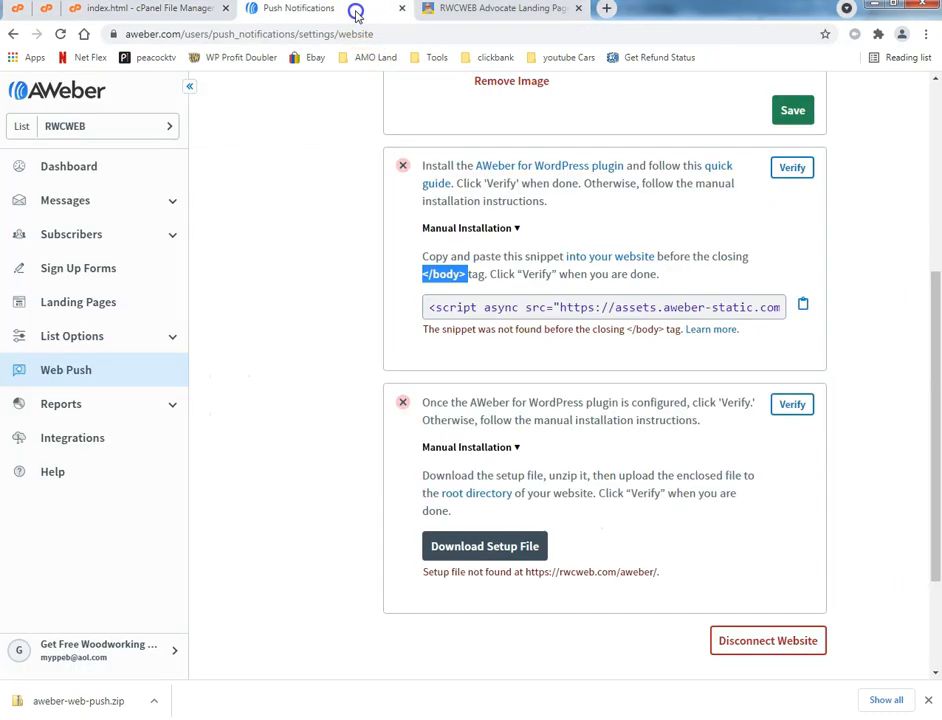
{"action": "left_click", "coordinate": [803, 305]}
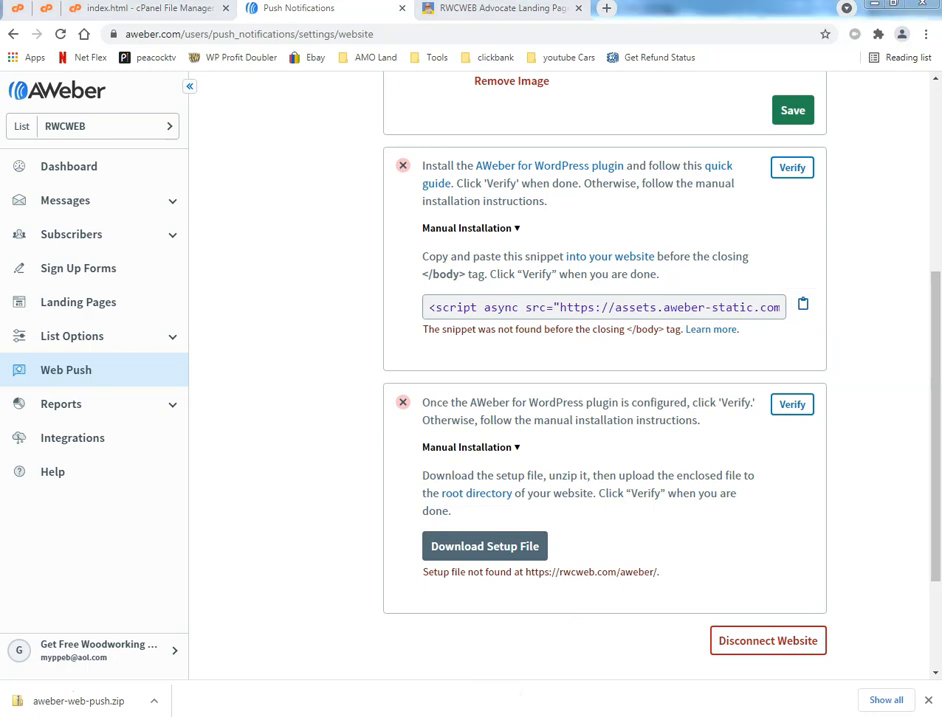
{"action": "left_click", "coordinate": [500, 719]}
{"action": "left_click", "coordinate": [377, 300]}
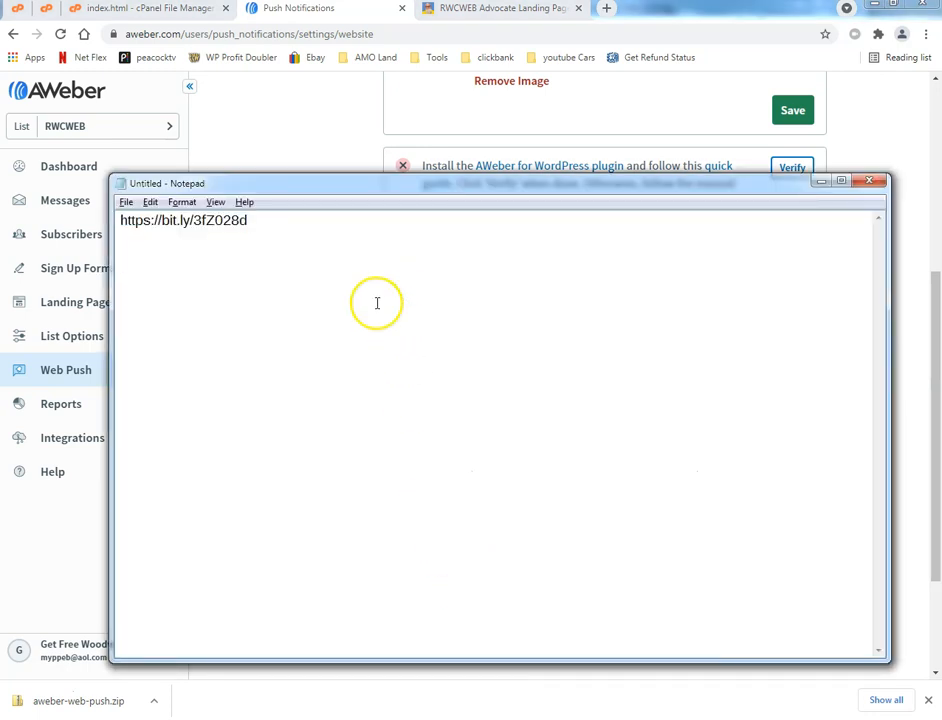
{"action": "type", "text": "<script async src=\"https://assets.aweber-static.com/aweberjs/aweber.js\"></script> <script>   var AWeber = window.AWeber || [];   AWeber.push(function() {     AWeber.WebPush.init(       'BNgAlgTnDz_20xU1YrUM-MV_j9rkJA66sPu08hzYaVO2hQoKZKQ_DabSArlbc3S4klRRuMvqi8tqPh-bg9OCVQY',       '8063991b-1c46-46ee-b01a-65e18320c205',       '3677cd5c-1d8f-49c9-a0f3-43731d05e31d'     );   }); </script>"}
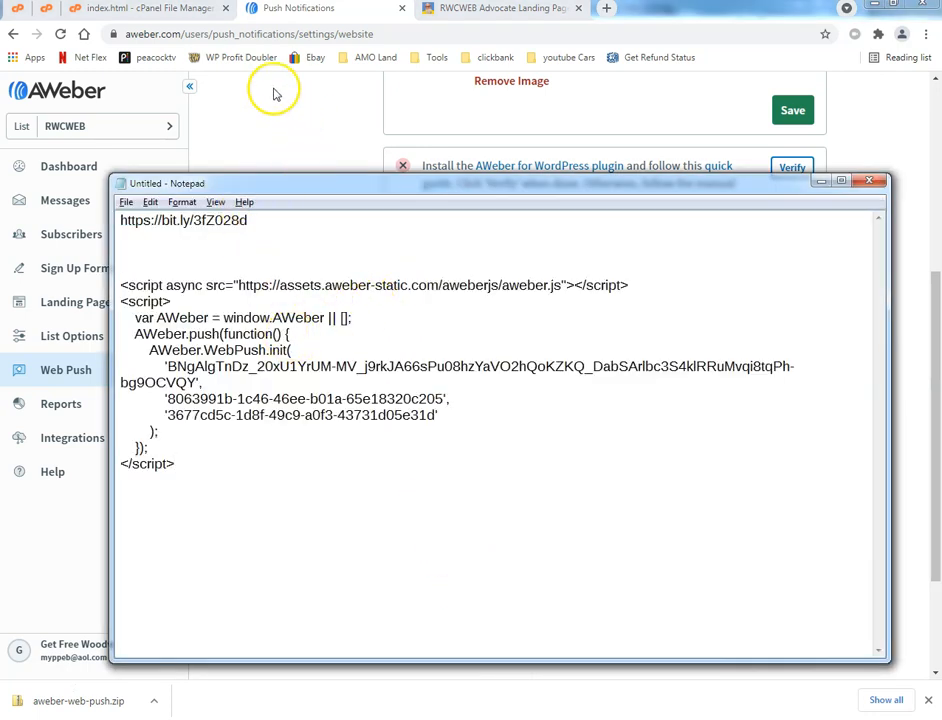
Paste the web push snippet directly after the closing body tag in index.html in the cPanel editor and save the changes
{"action": "left_click", "coordinate": [185, 12]}
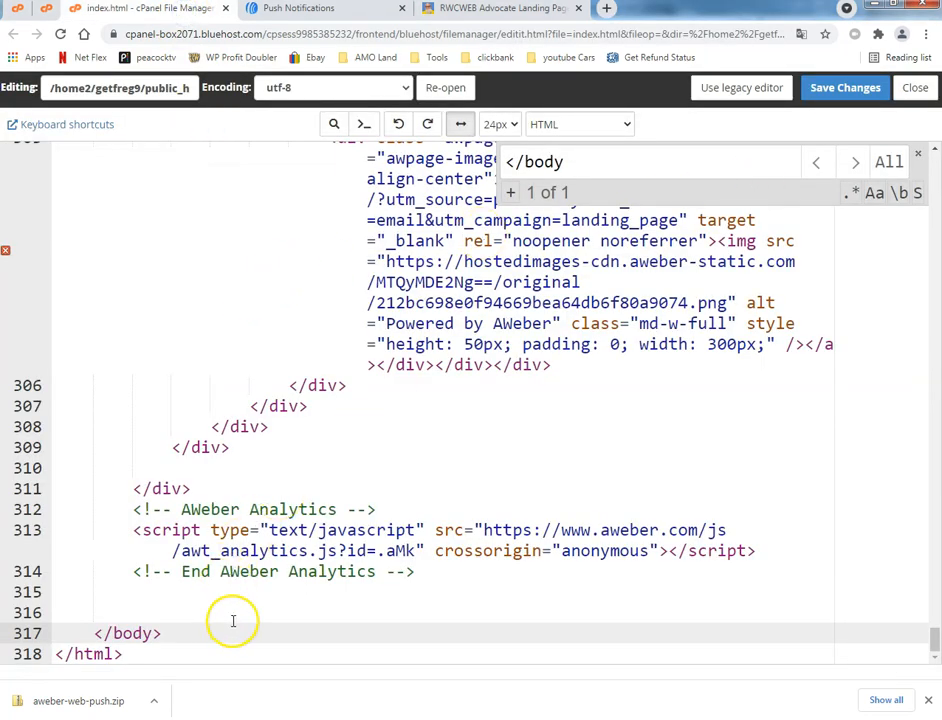
{"action": "type", "text": "<script async src=\"https://assets.aweber-static.com/aweberjs/aweber.js\"></script> <script>     var AWeber = window.AWeber || [];     AWeber.push(function() {         AWeber.WebPush.init(             'BNgAlgTnDz_20xU1YrUM-MV_j9rkJA66sPu08hzYaVO2hQoKZKQ_DabSArlbc3S4klRRuMvqi8tqPh-bg9OCVQY',             '8063991b-1c46-46ee-b01a-65e18320c205',             '3677cd5c-1d8f-49c9-a0f3-43731d05e31d'         );     }); </script>"}
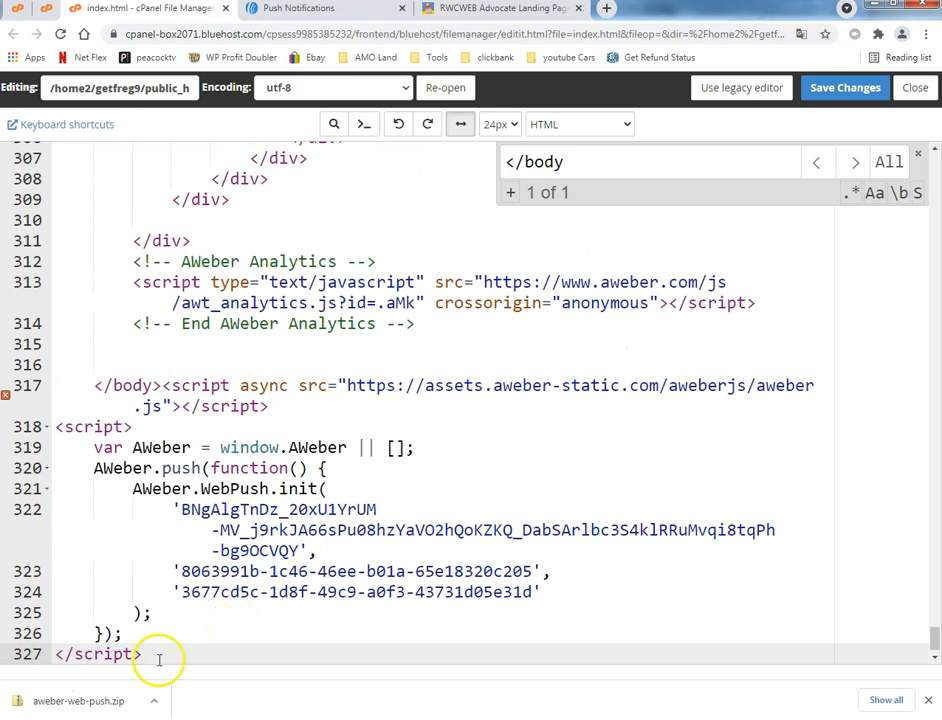
{"action": "left_click", "coordinate": [105, 387]}
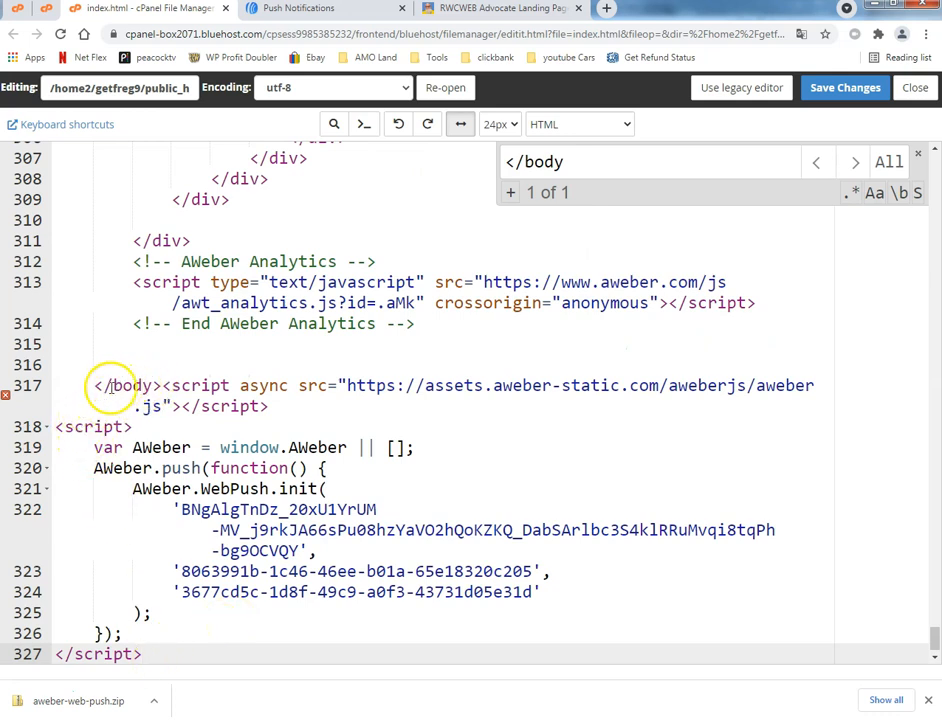
{"action": "left_click_drag", "start_coordinate": [95, 385], "coordinate": [213, 666]}
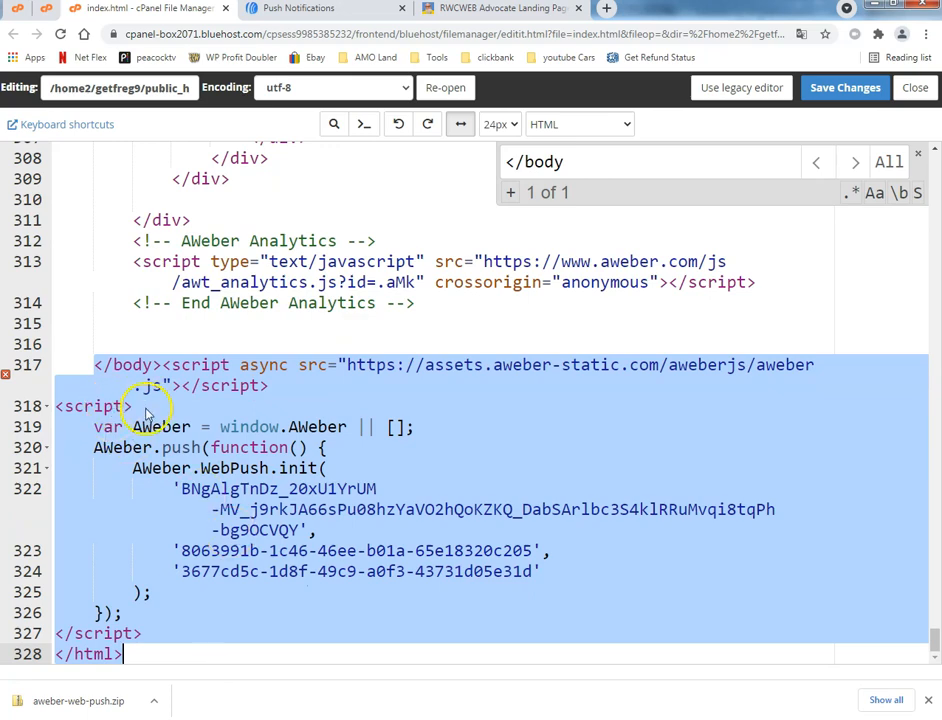
{"action": "left_click", "coordinate": [849, 92]}
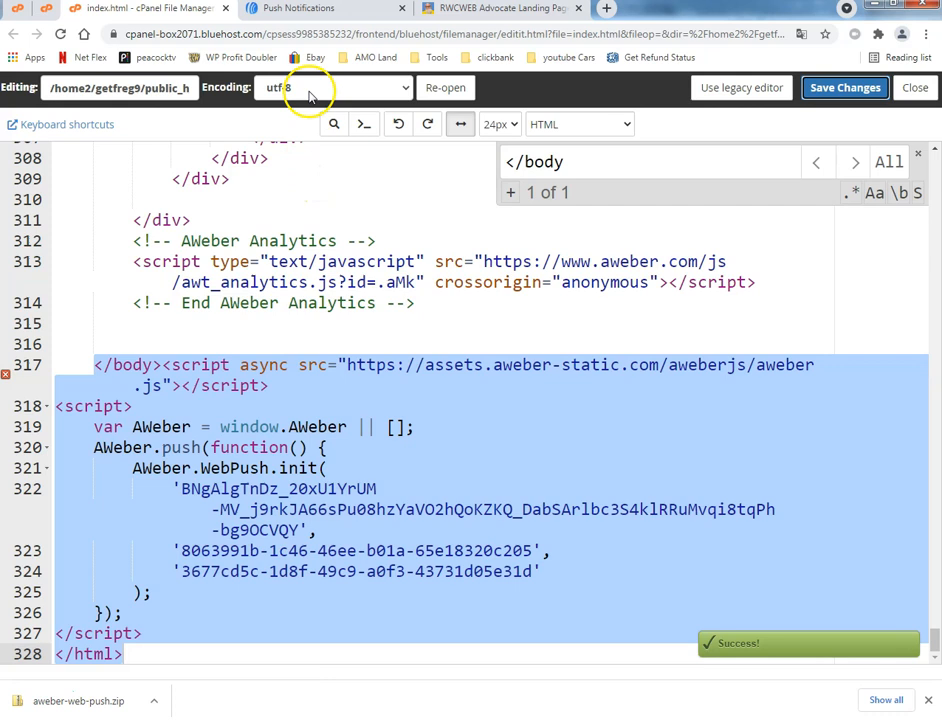
Compare the File Manager folder public_html/rwcweb/aweber with the live page rwcweb.com/aweber/ and review the installation instructions in AWeber's Website Settings
{"action": "left_click", "coordinate": [47, 12]}
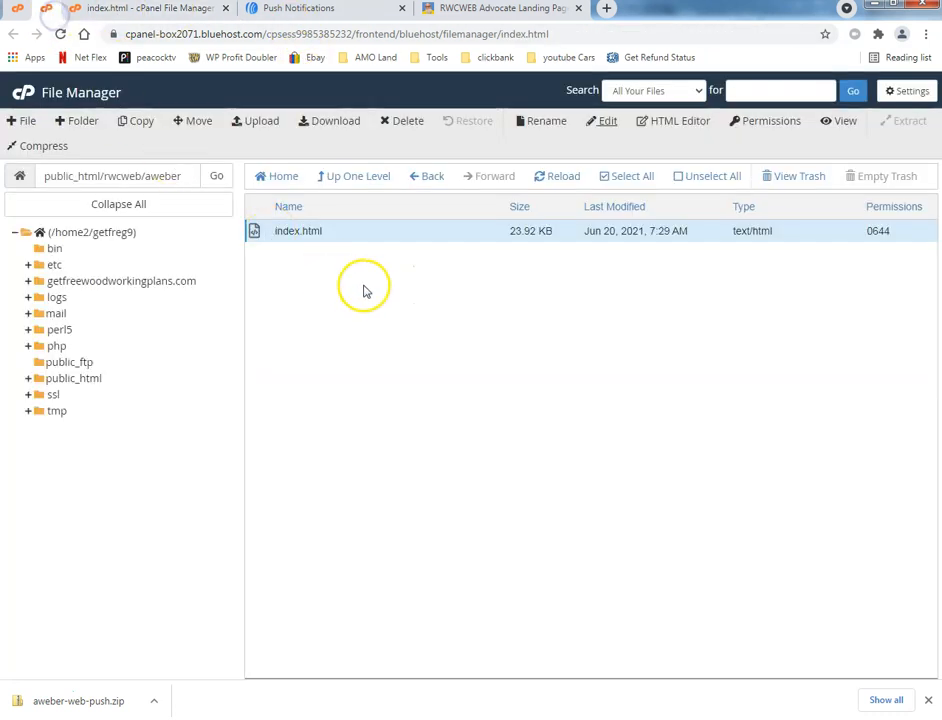
{"action": "left_click_drag", "start_coordinate": [88, 175], "coordinate": [172, 177]}
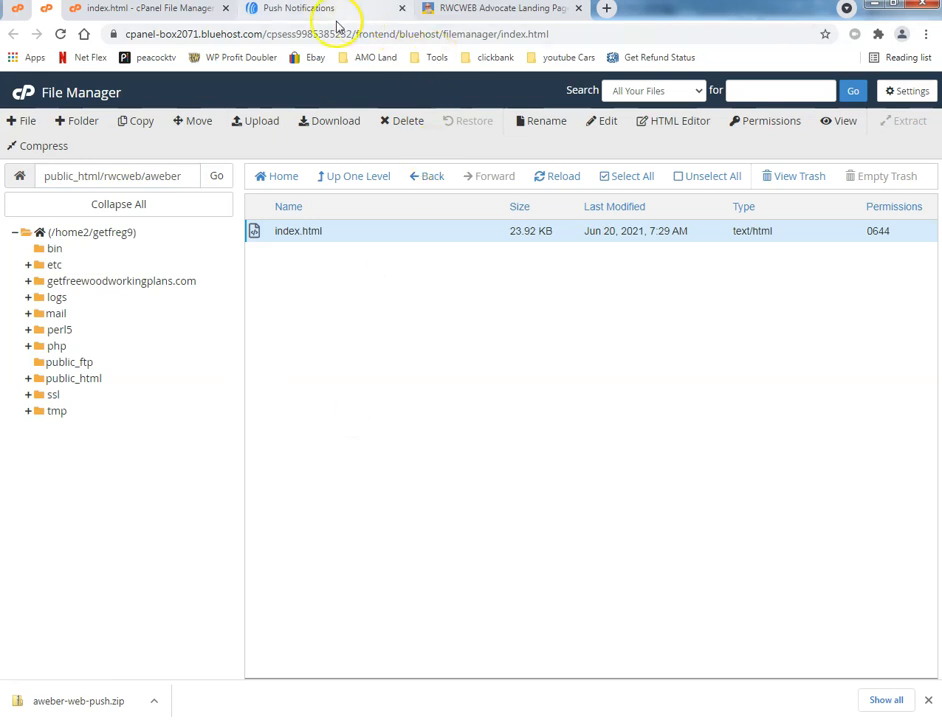
{"action": "left_click", "coordinate": [517, 12]}
{"action": "left_click", "coordinate": [222, 42]}
{"action": "left_click", "coordinate": [228, 35]}
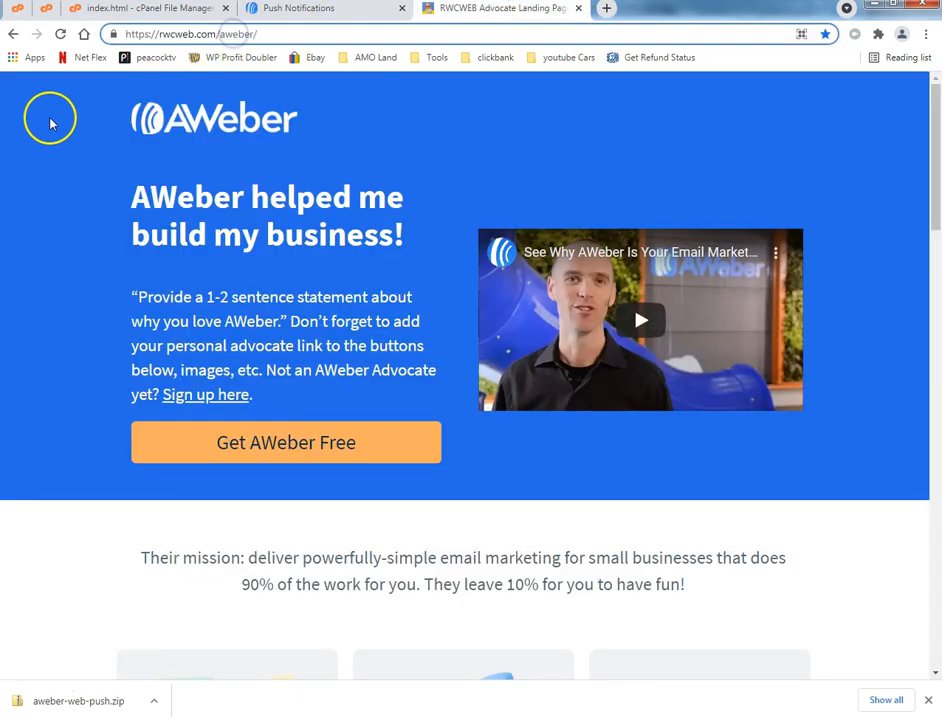
{"action": "scroll", "coordinate": [55, 290], "scroll_direction": "down", "scroll_amount": 3}
{"action": "scroll", "coordinate": [60, 307], "scroll_direction": "down", "scroll_amount": 6}
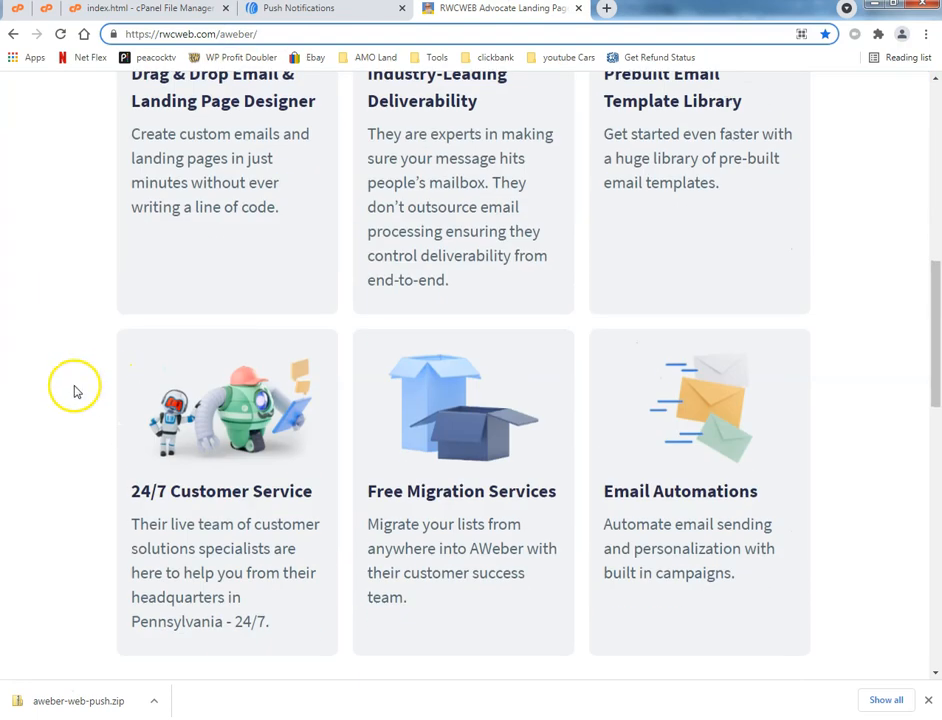
{"action": "scroll", "coordinate": [67, 383], "scroll_direction": "up", "scroll_amount": 4}
{"action": "scroll", "coordinate": [50, 348], "scroll_direction": "up", "scroll_amount": 5}
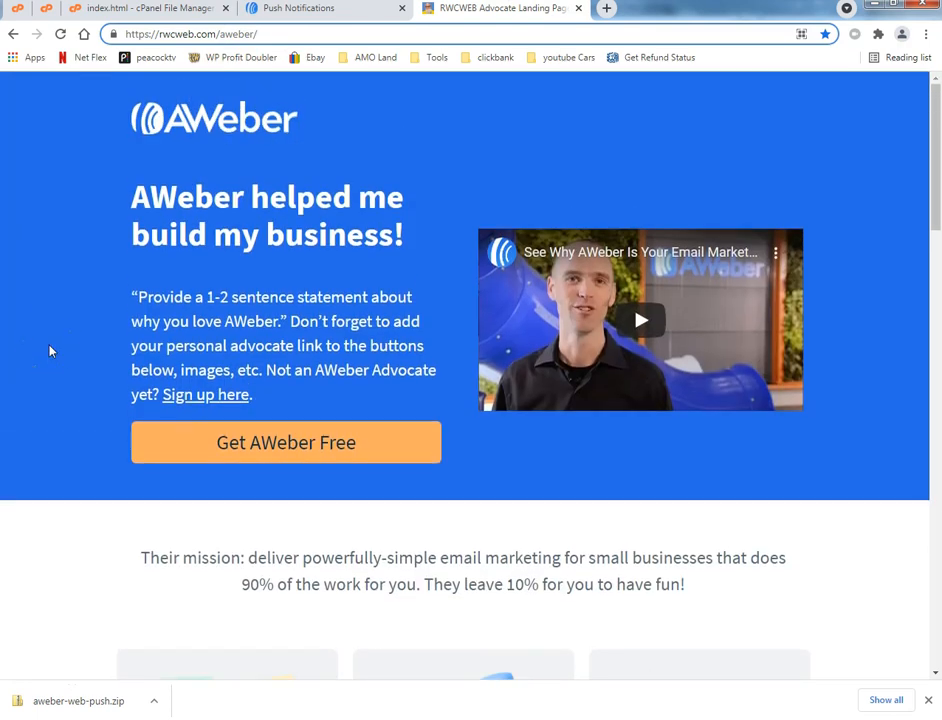
{"action": "left_click", "coordinate": [318, 12]}
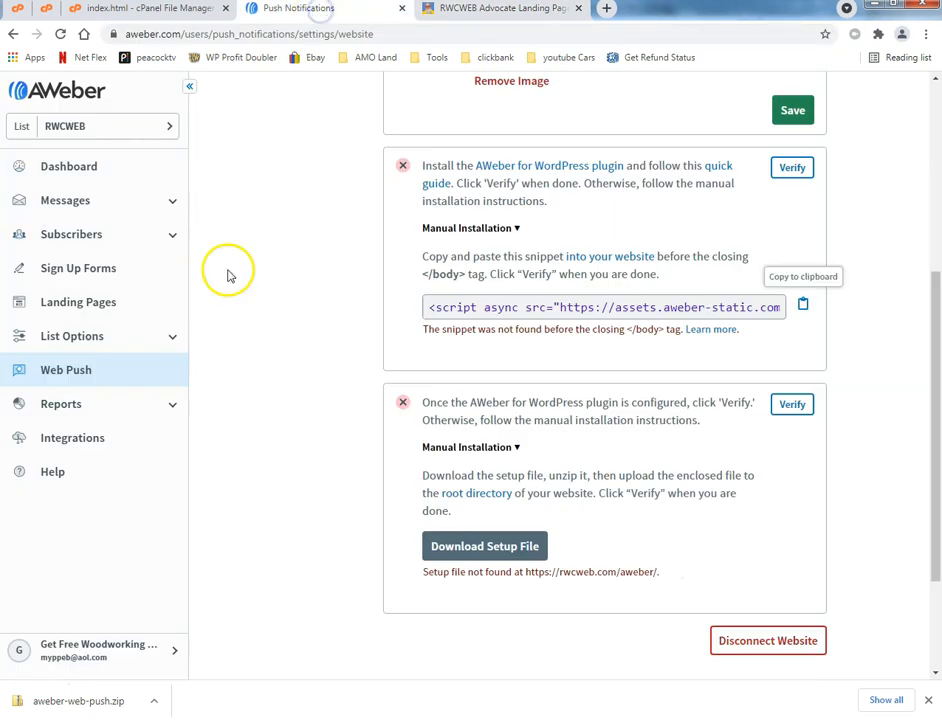
{"action": "scroll", "coordinate": [320, 285], "scroll_direction": "up", "scroll_amount": 3}
{"action": "scroll", "coordinate": [322, 280], "scroll_direction": "down", "scroll_amount": 3}
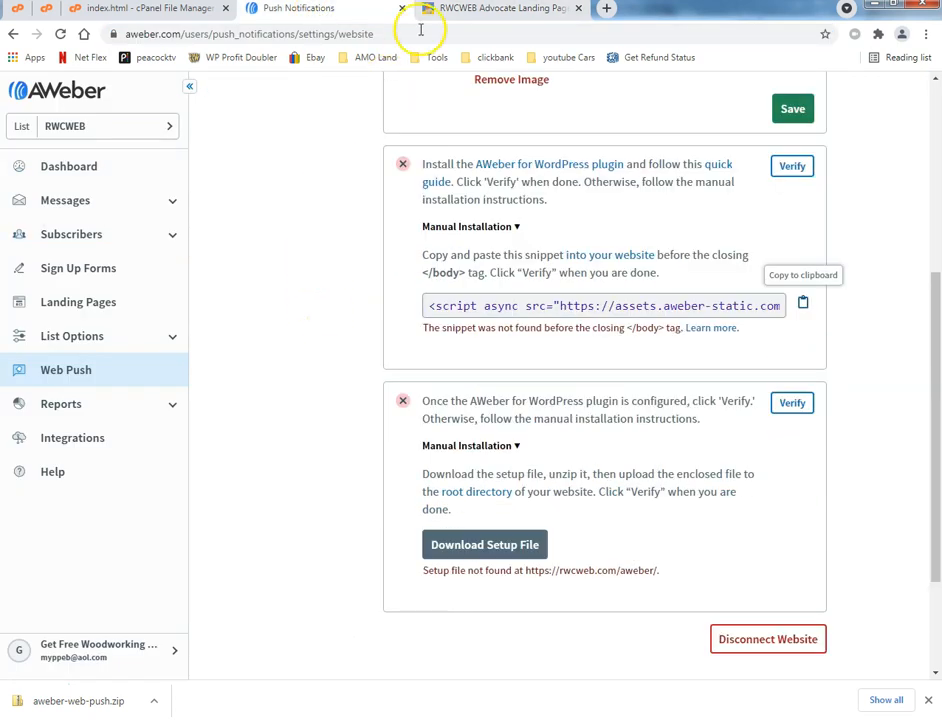
Close the index.html editor and upload aweber-service-worker from the aweber-web-push folder into public_html/rwcweb/aweber, returning to that folder
{"action": "left_click", "coordinate": [178, 12]}
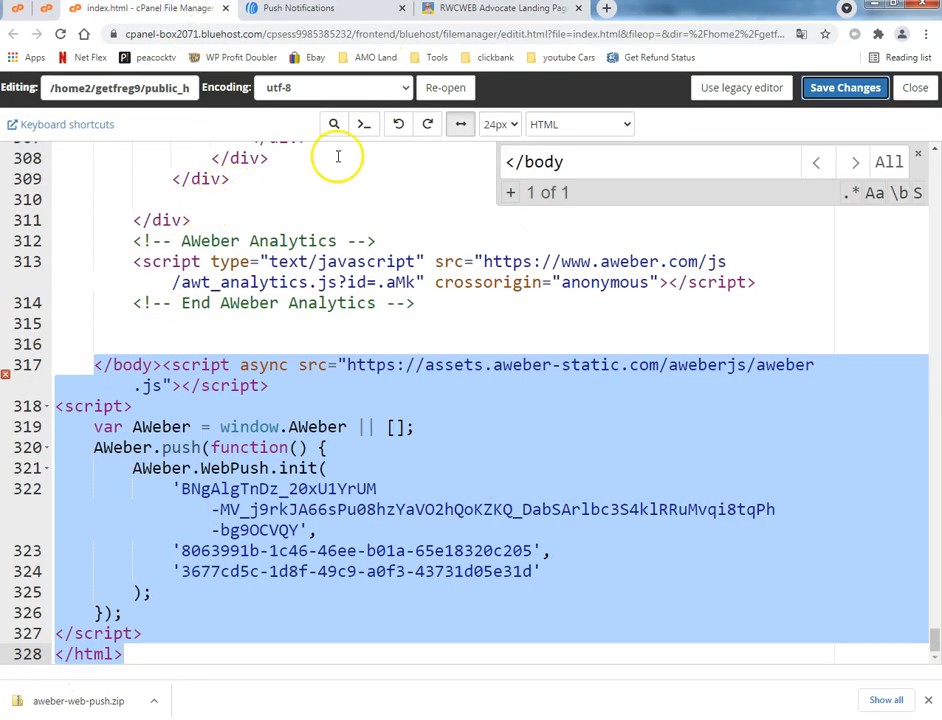
{"action": "left_click", "coordinate": [913, 89]}
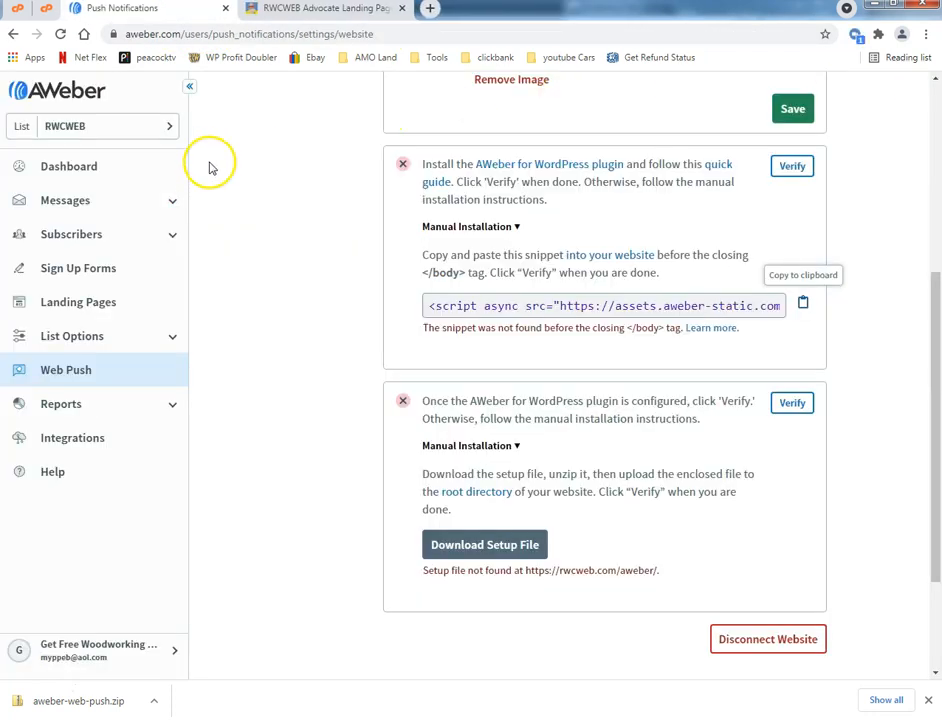
{"action": "left_click", "coordinate": [50, 10]}
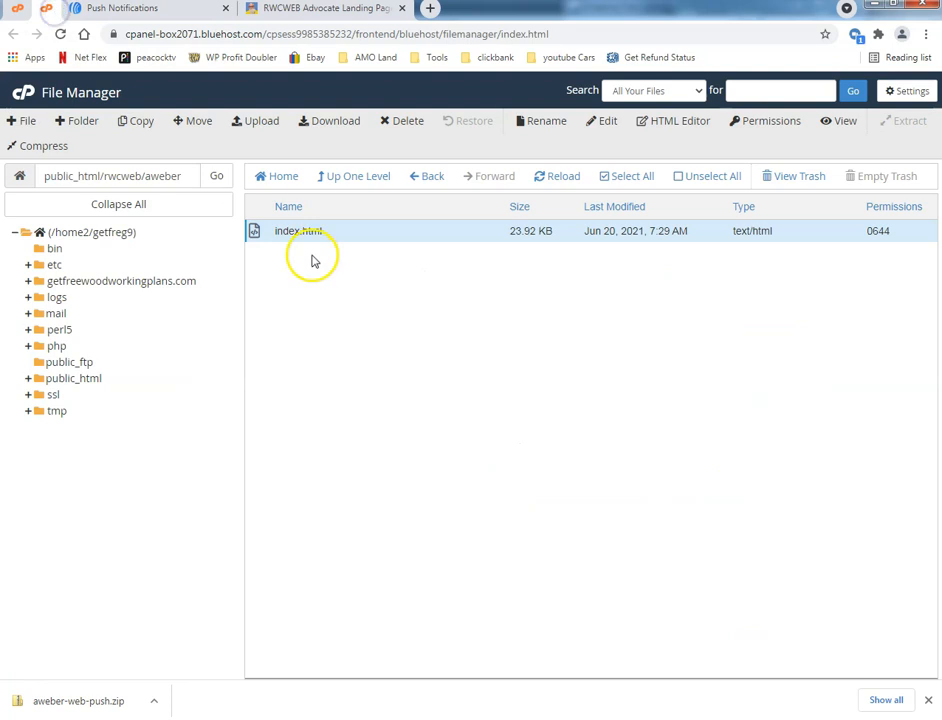
{"action": "left_click", "coordinate": [261, 123]}
{"action": "left_click", "coordinate": [466, 330]}
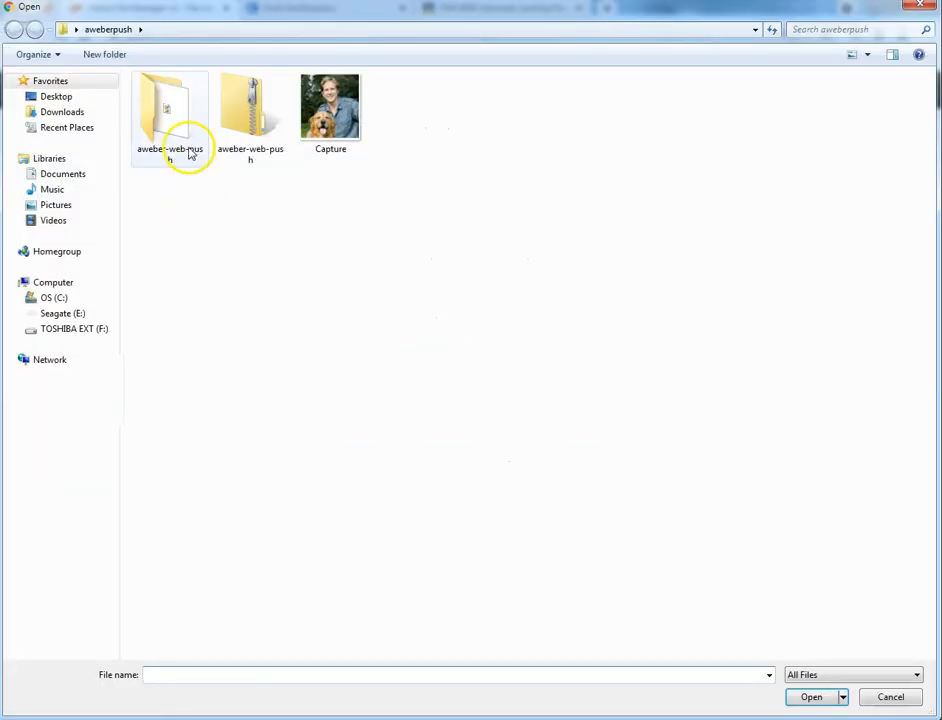
{"action": "double_click", "coordinate": [189, 153]}
{"action": "left_click", "coordinate": [191, 98]}
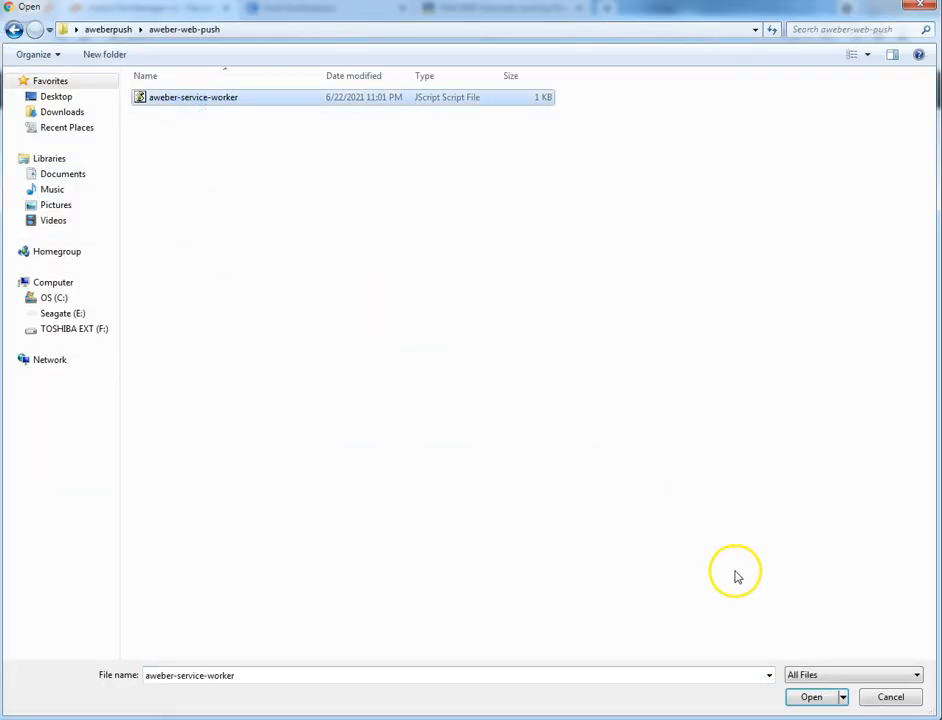
{"action": "left_click", "coordinate": [813, 697]}
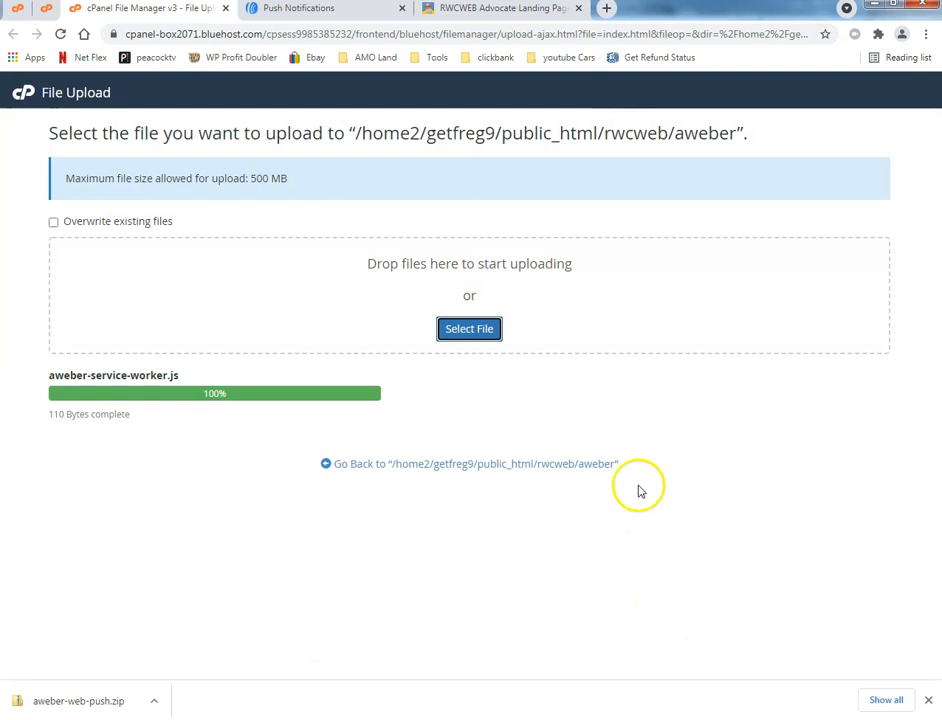
{"action": "left_click", "coordinate": [503, 464]}
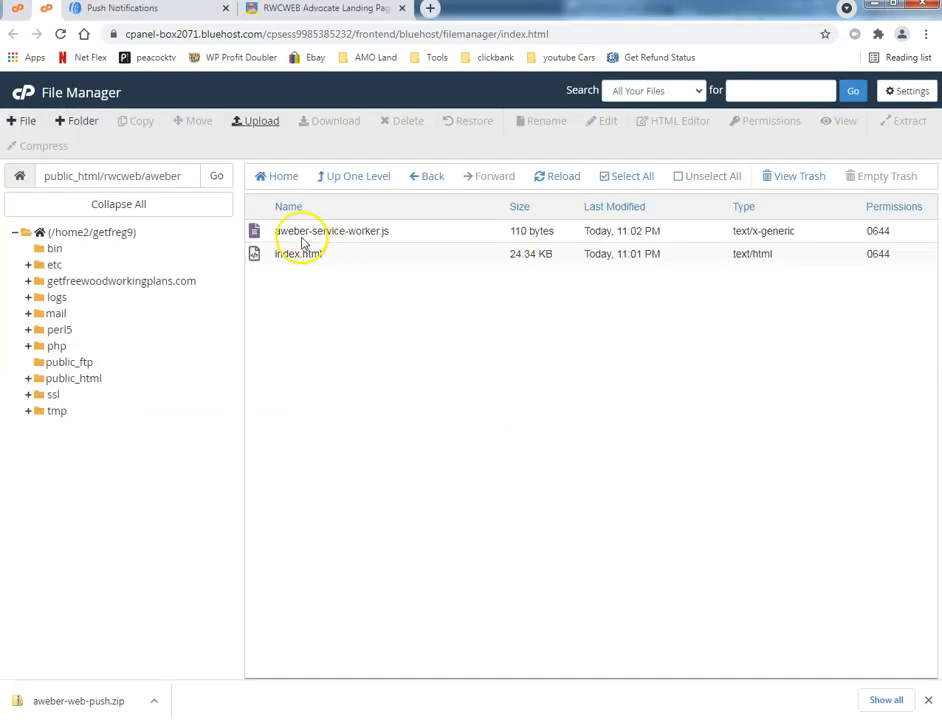
Back in AWeber's Website Settings, verify the script snippet installation and run the setup file verification twice
{"action": "left_click", "coordinate": [174, 9]}
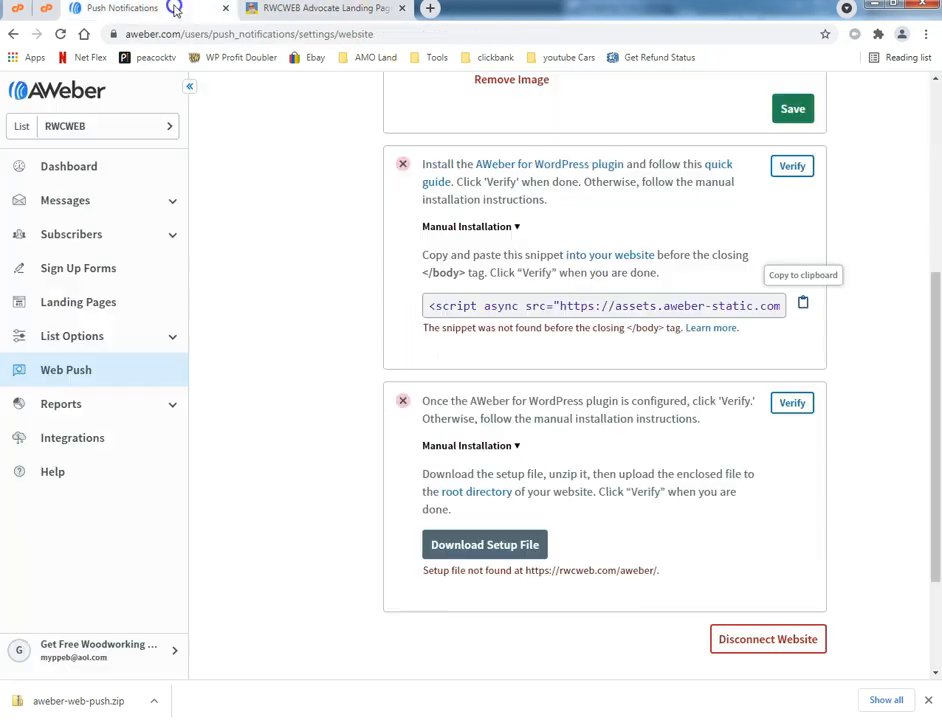
{"action": "left_click", "coordinate": [795, 168]}
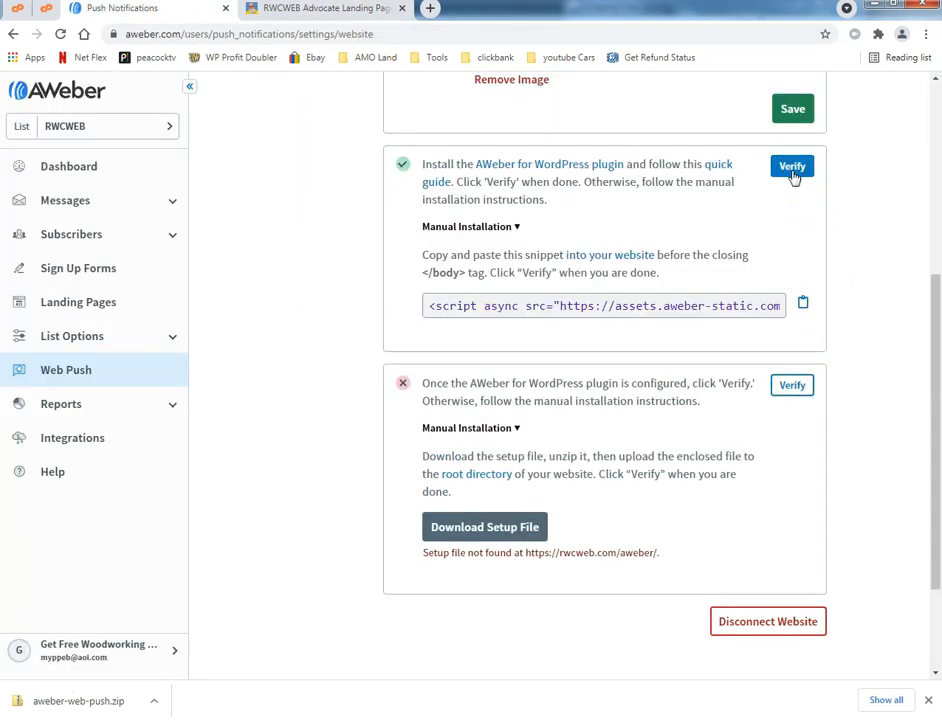
{"action": "left_click", "coordinate": [781, 386]}
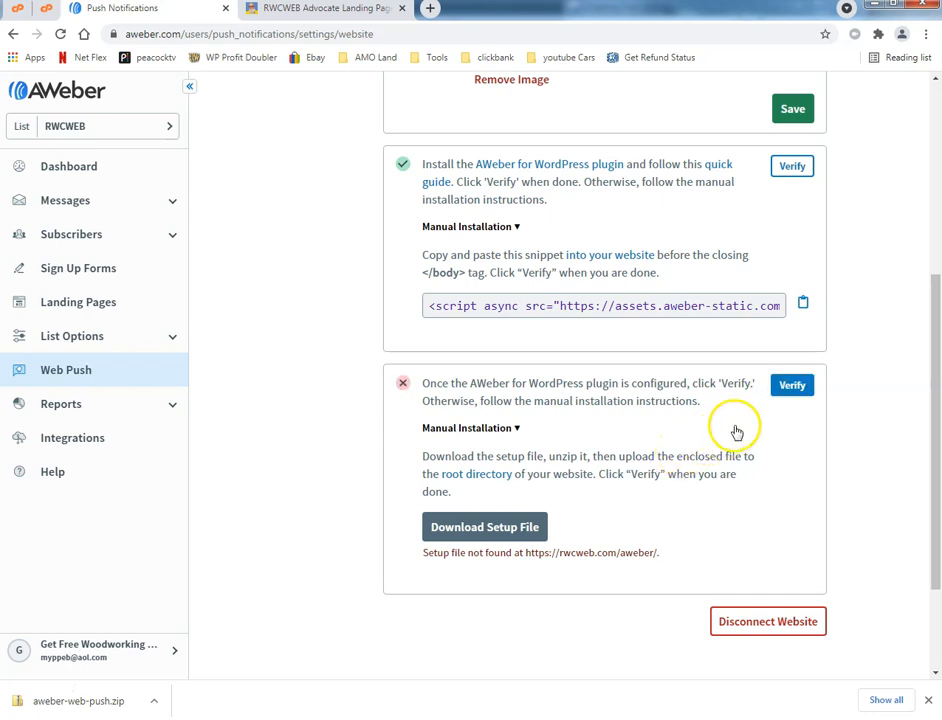
{"action": "left_click", "coordinate": [782, 385]}
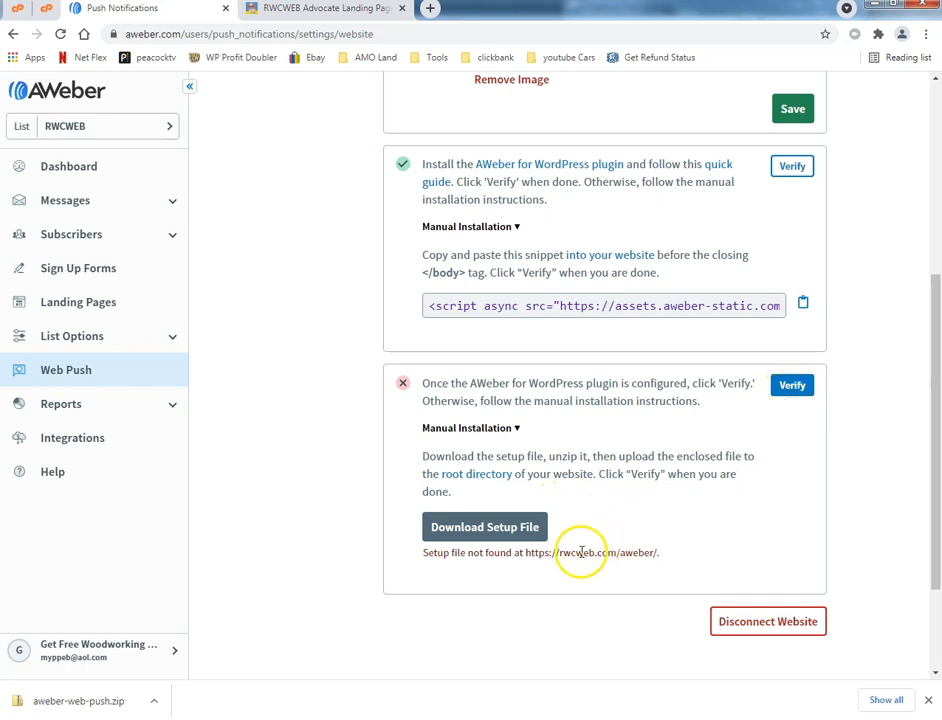
In cPanel File Manager, refresh the listing, reopen the aweber folder under public_html/rwcweb, and check the uploaded aweber-service-worker.js
{"action": "left_click", "coordinate": [46, 10]}
{"action": "left_click", "coordinate": [326, 234]}
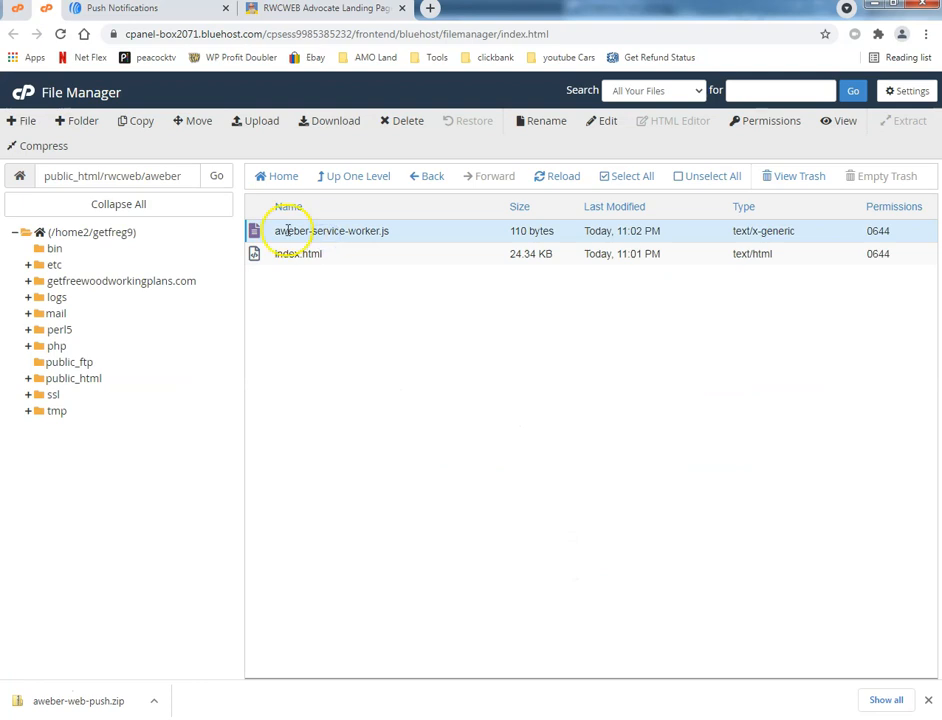
{"action": "left_click", "coordinate": [61, 37]}
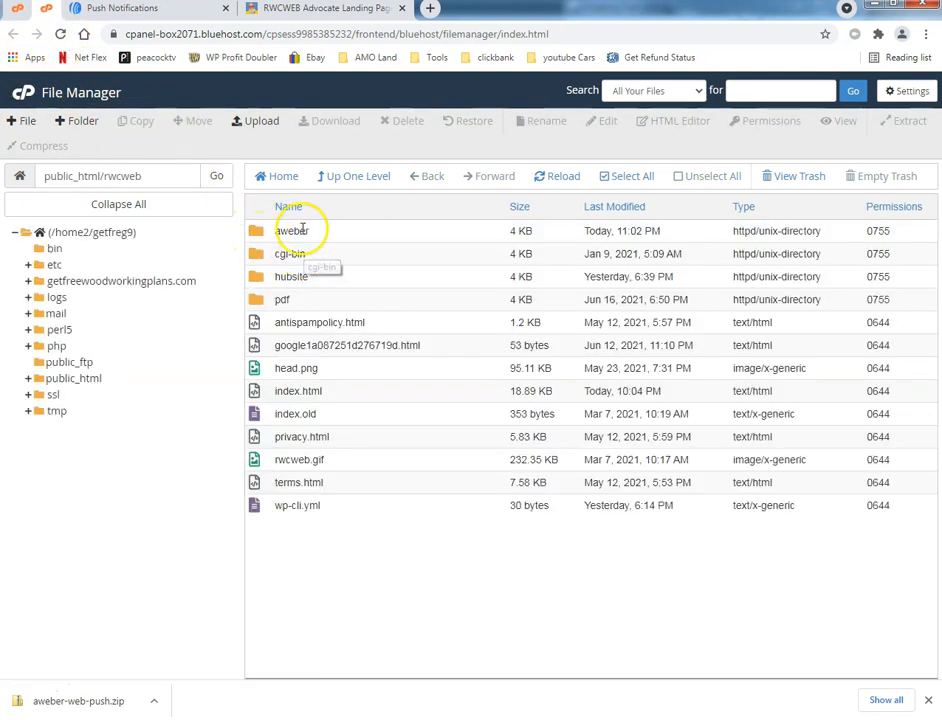
{"action": "double_click", "coordinate": [258, 230]}
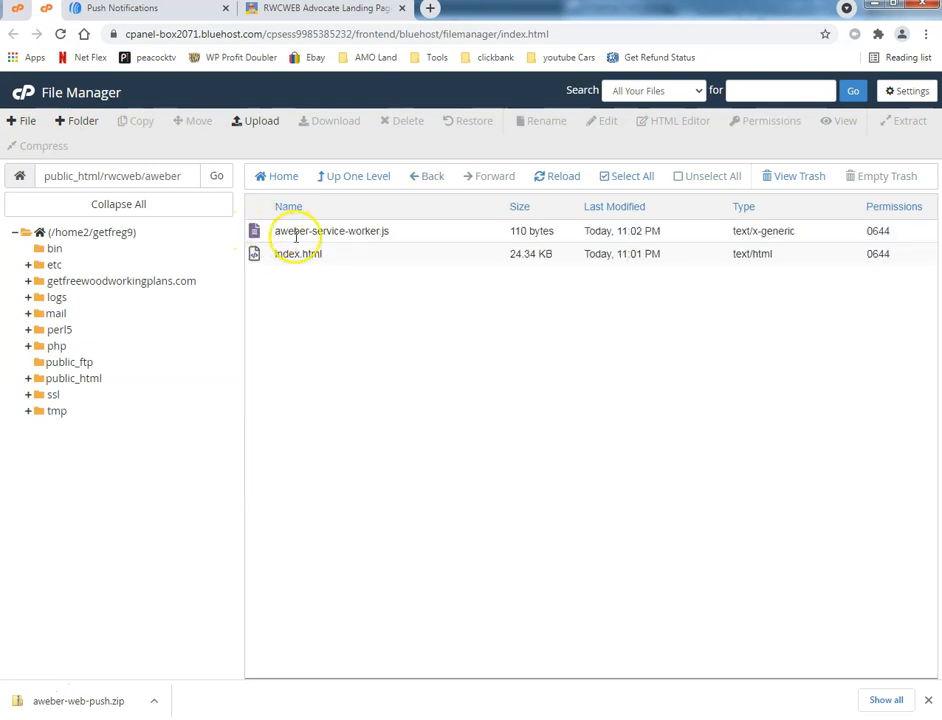
{"action": "left_click", "coordinate": [305, 237]}
{"action": "left_click_drag", "start_coordinate": [300, 237], "coordinate": [301, 238]}
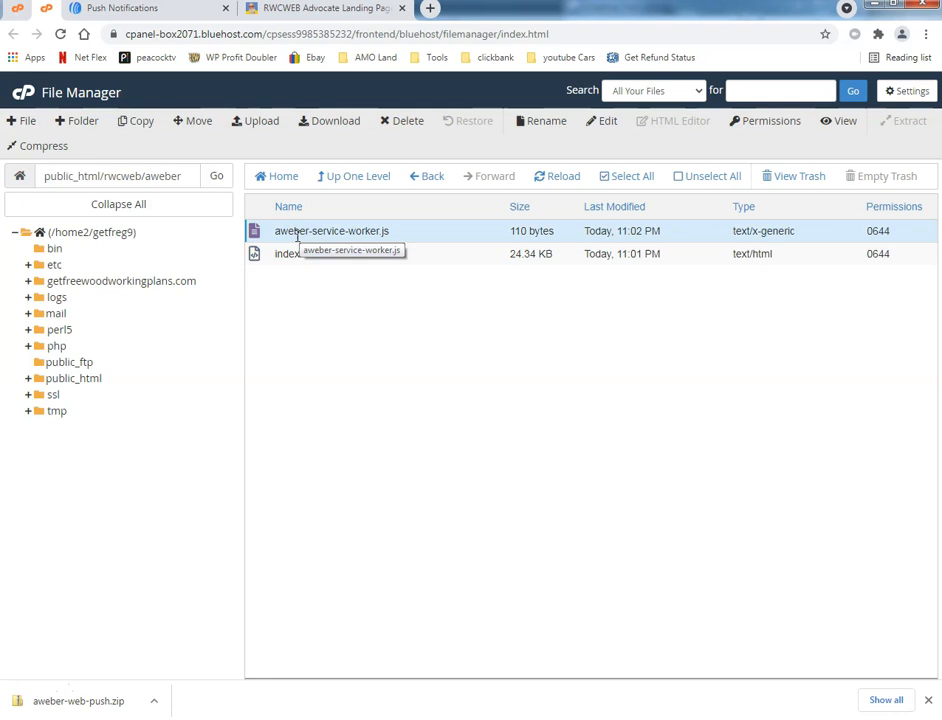
Recheck the live page and AWeber's setup file instructions, and move aweber-service-worker.js to /public_html/rwcweb/ in cPanel File Manager
{"action": "left_click", "coordinate": [334, 12]}
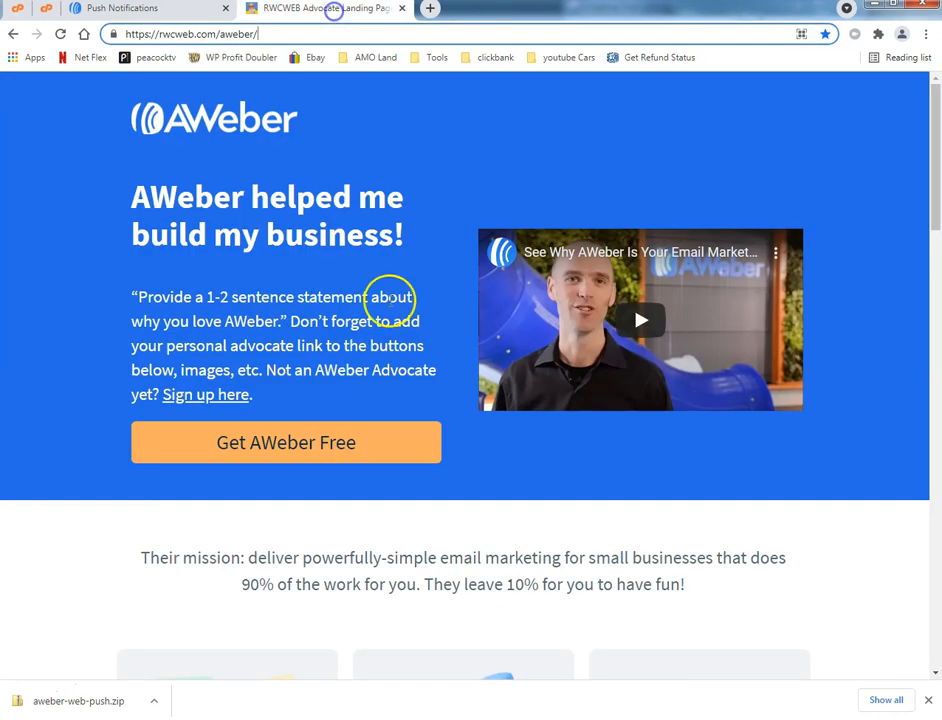
{"action": "left_click", "coordinate": [105, 10]}
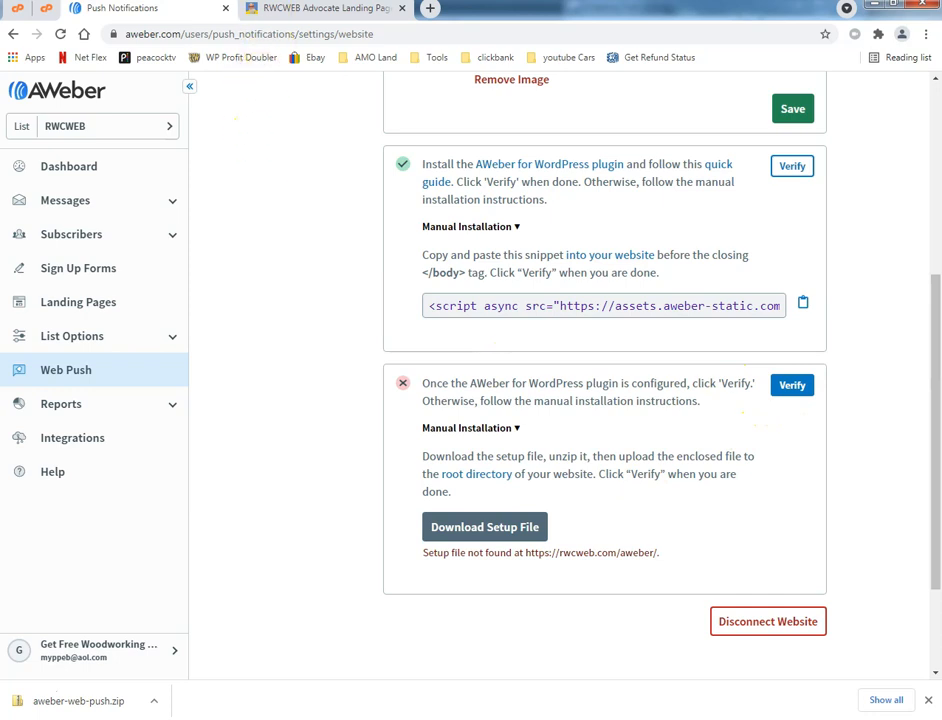
{"action": "left_click", "coordinate": [45, 9]}
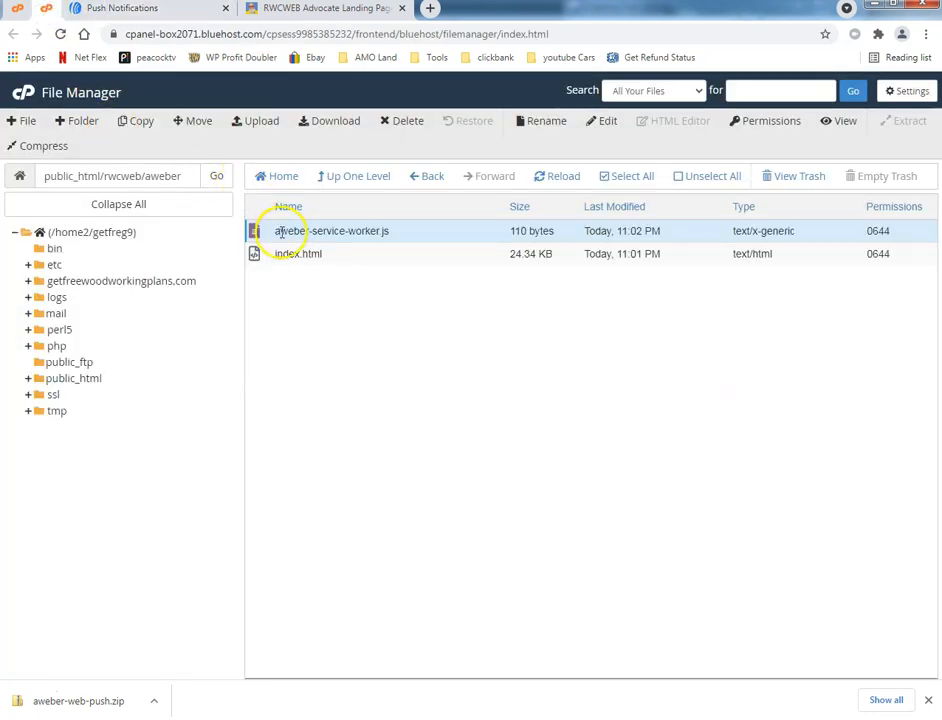
{"action": "left_click_drag", "start_coordinate": [291, 236], "coordinate": [293, 239]}
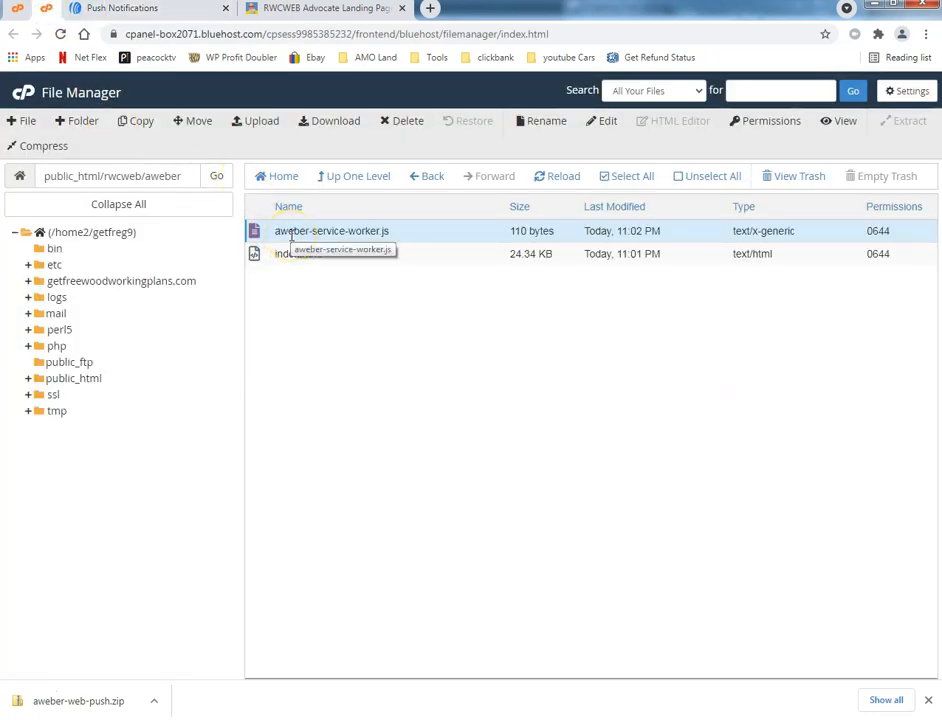
{"action": "right_click", "coordinate": [291, 233]}
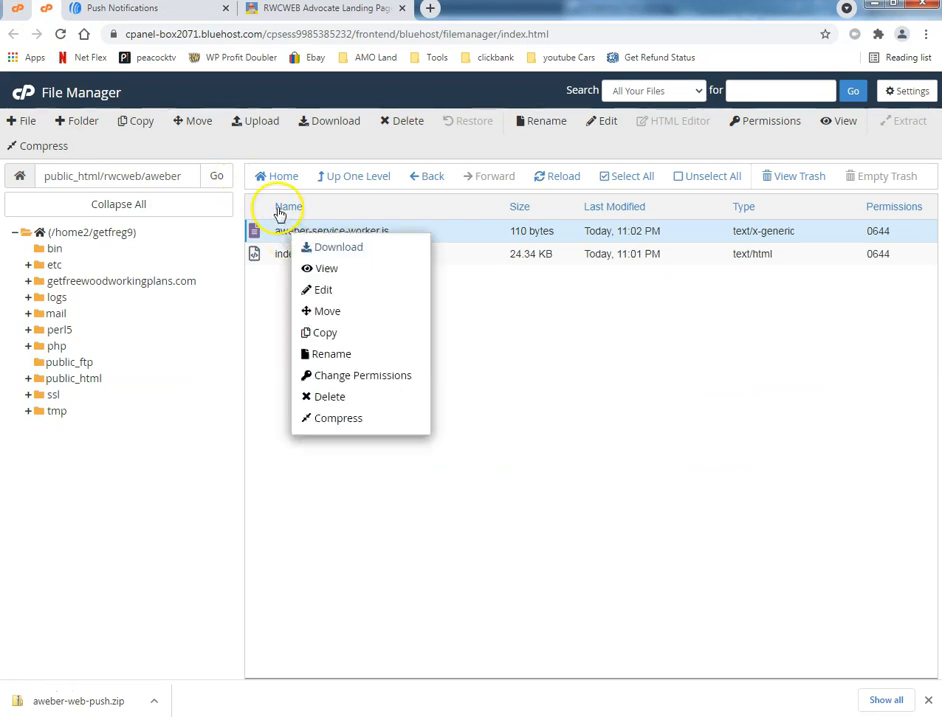
{"action": "left_click", "coordinate": [322, 314]}
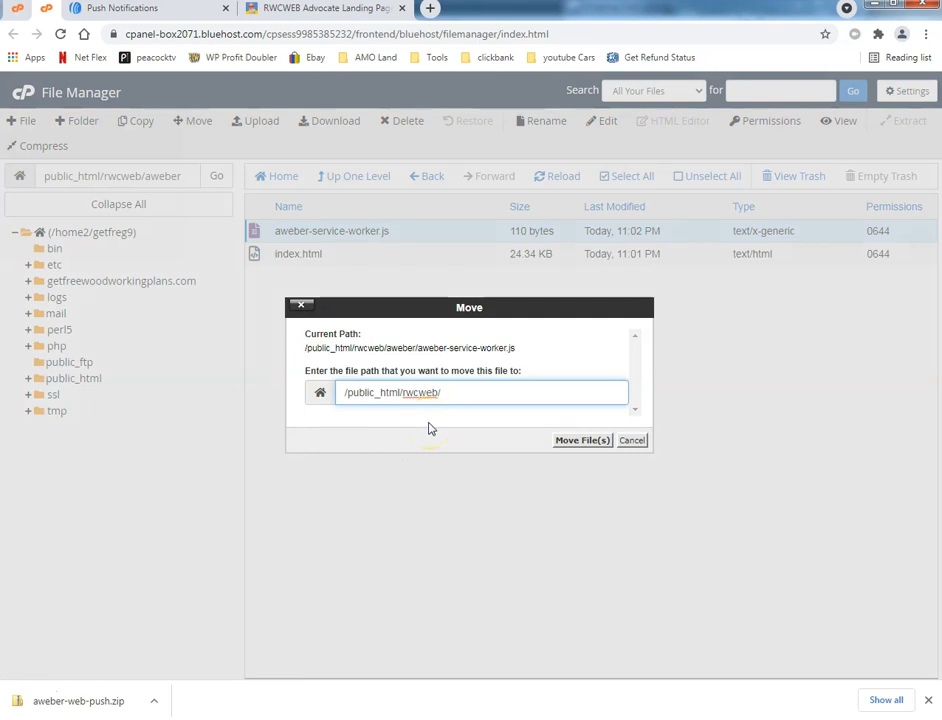
{"action": "left_click", "coordinate": [565, 441]}
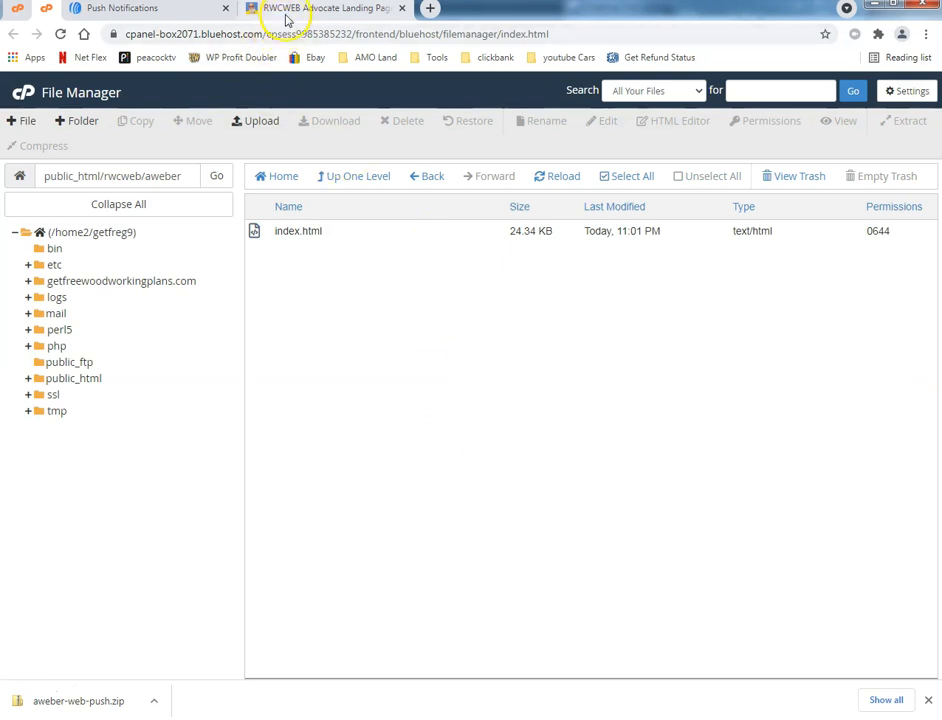
Return to AWeber's Website Settings and verify the manually installed setup file again
{"action": "left_click", "coordinate": [200, 12]}
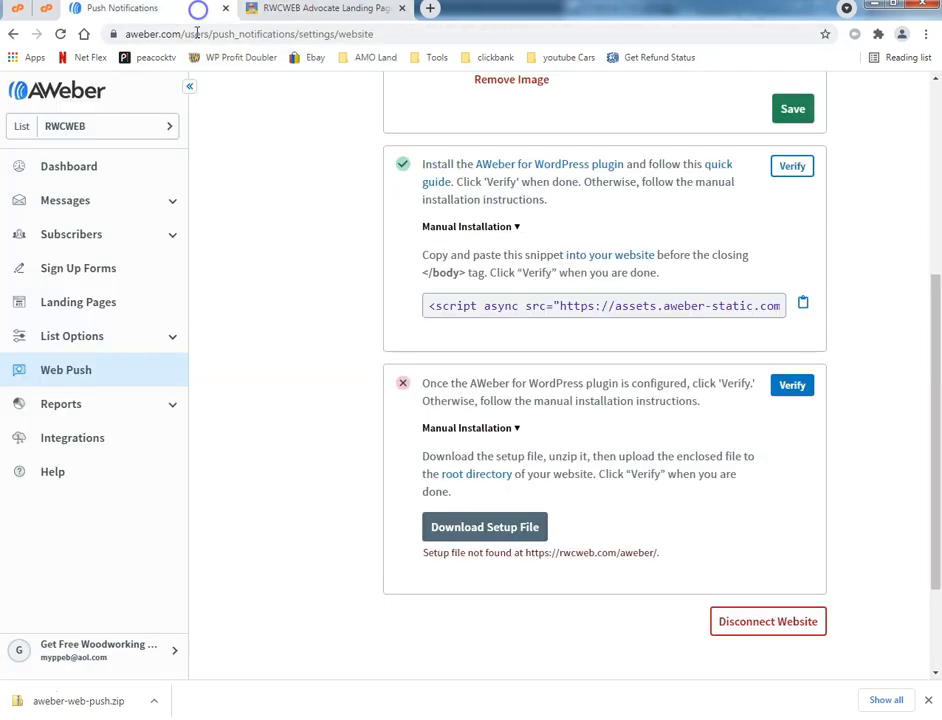
{"action": "left_click", "coordinate": [792, 390]}
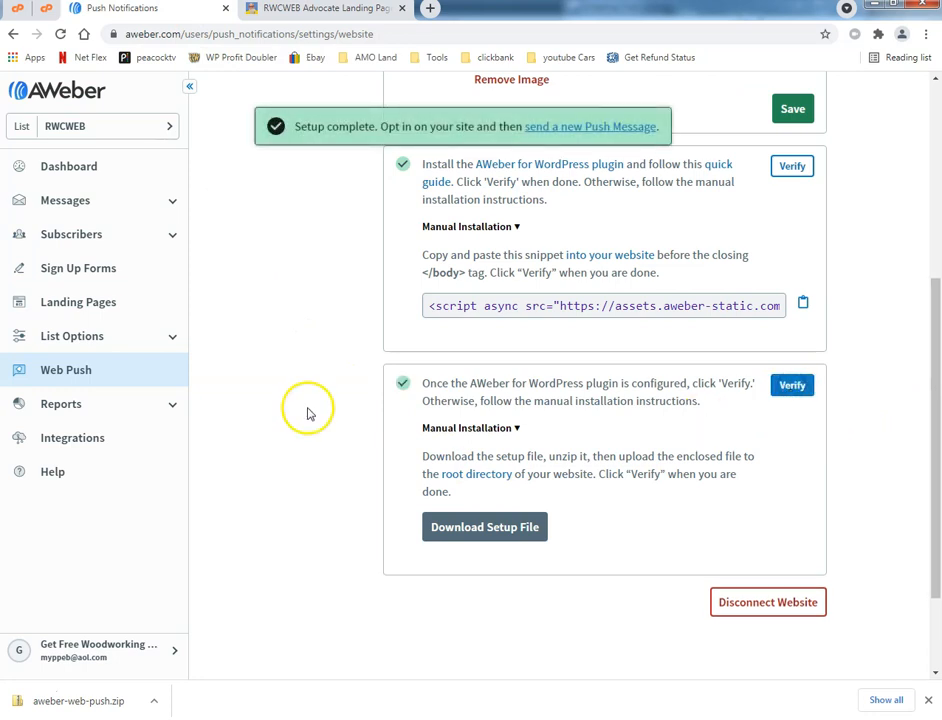
{"action": "scroll", "coordinate": [300, 370], "scroll_direction": "up", "scroll_amount": 5}
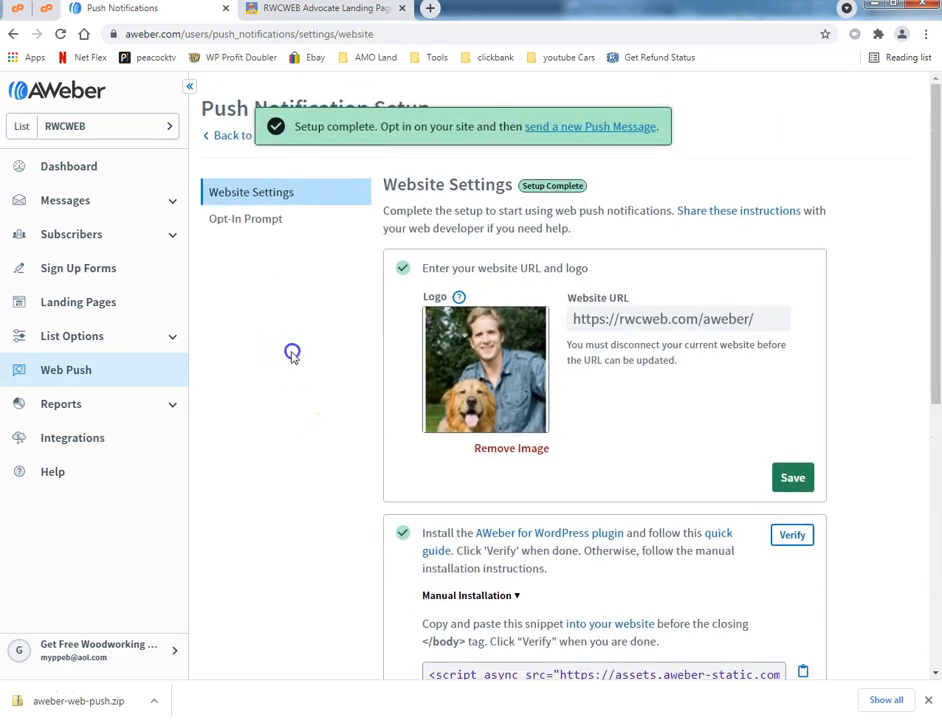
Look at the live page and review the Opt-In Prompt timing and prompt design in AWeber's Push Notification Setup
{"action": "left_click", "coordinate": [345, 9]}
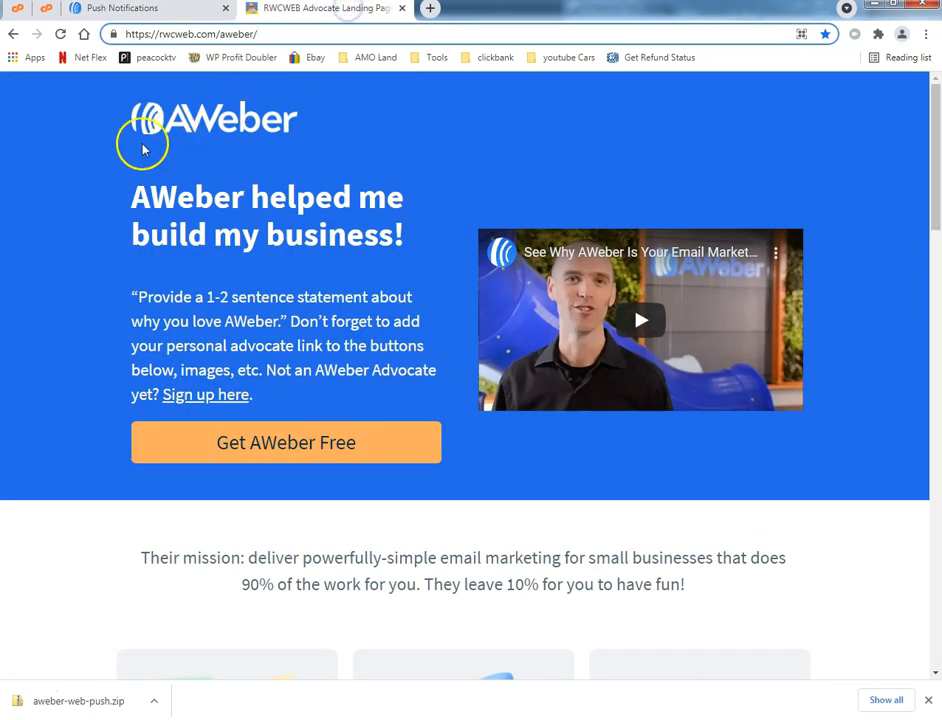
{"action": "left_click", "coordinate": [150, 9]}
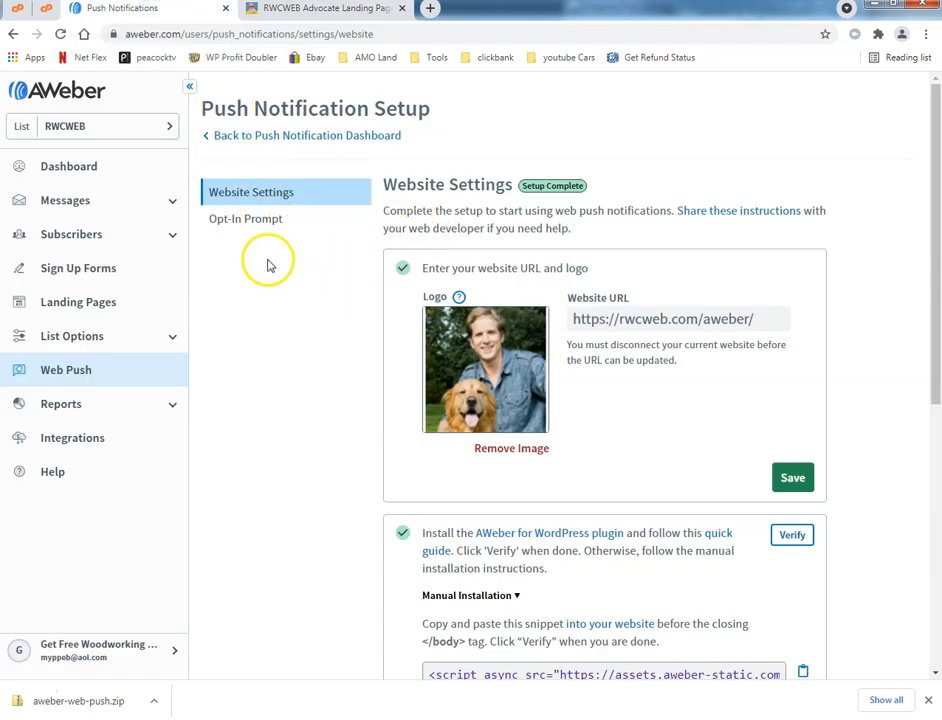
{"action": "left_click", "coordinate": [258, 220]}
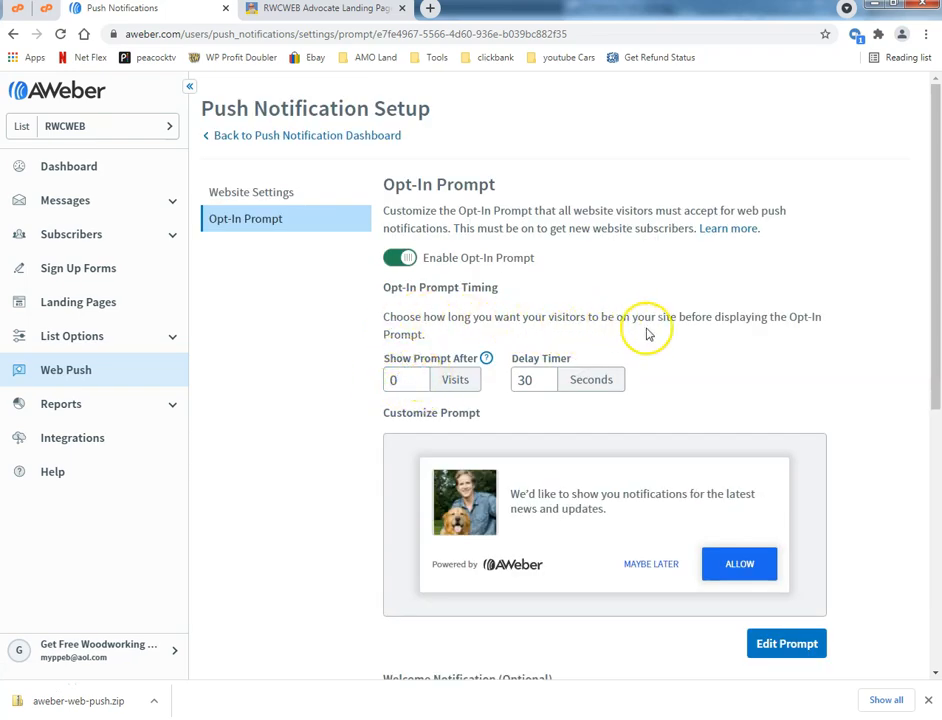
{"action": "mouse_move", "coordinate": [488, 359]}
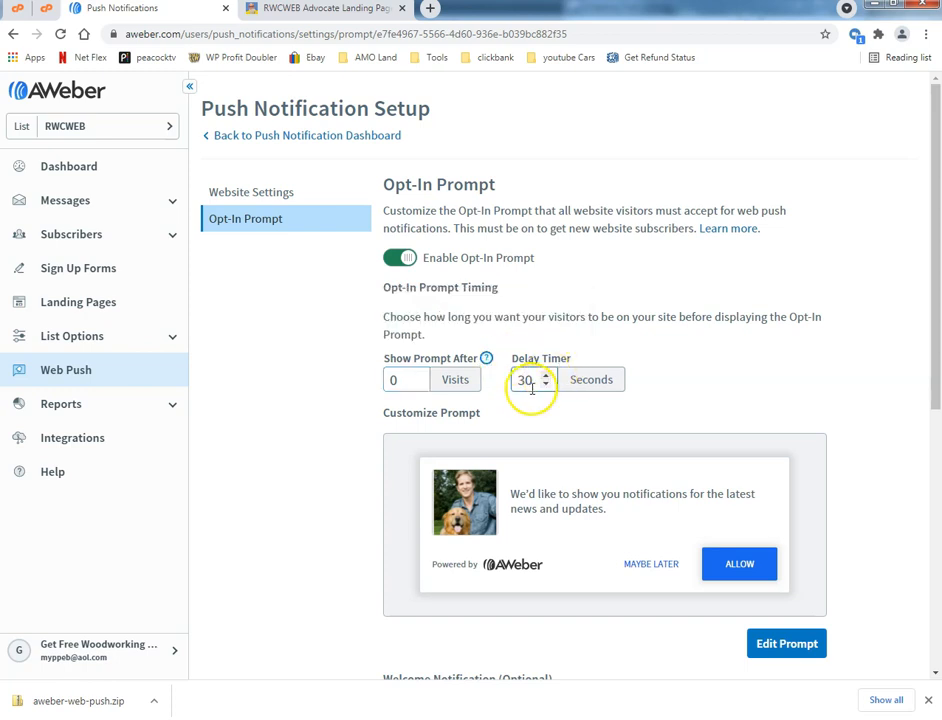
{"action": "scroll", "coordinate": [276, 327], "scroll_direction": "down", "scroll_amount": 1}
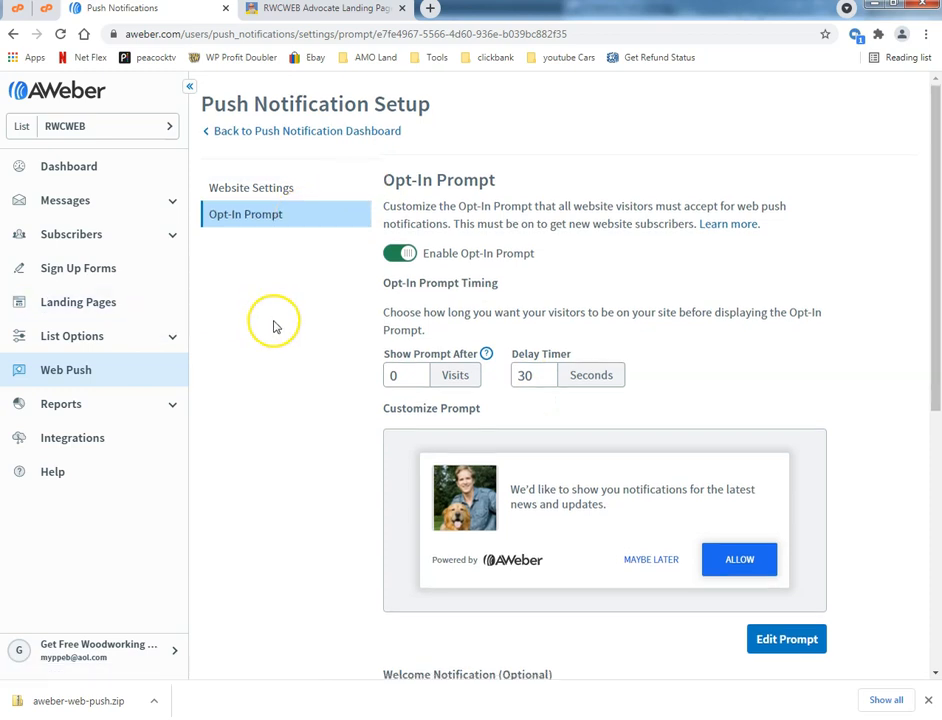
{"action": "scroll", "coordinate": [270, 315], "scroll_direction": "up", "scroll_amount": 1}
Test the live rwcweb.com/aweber/ page by playing its video and opening the Welcome push notification
{"action": "left_click", "coordinate": [322, 8]}
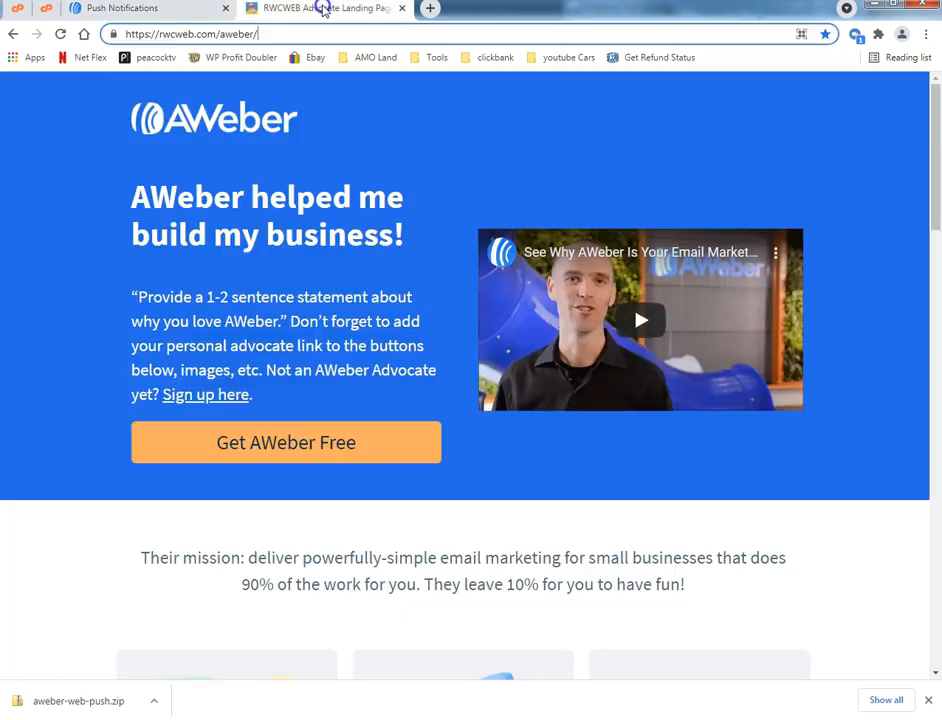
{"action": "left_click", "coordinate": [641, 322]}
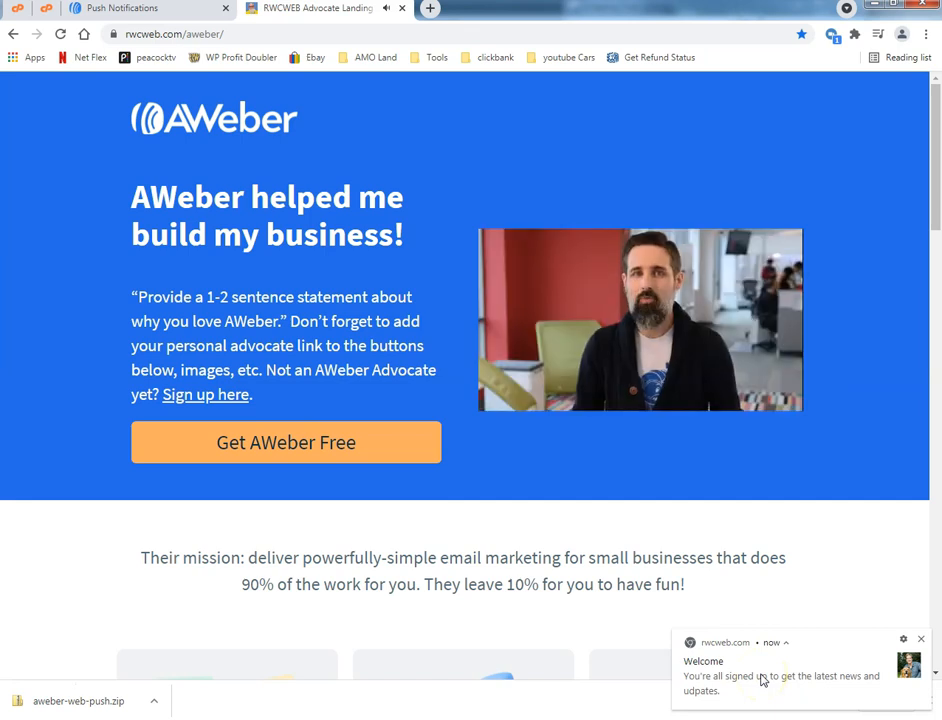
{"action": "left_click", "coordinate": [761, 677]}
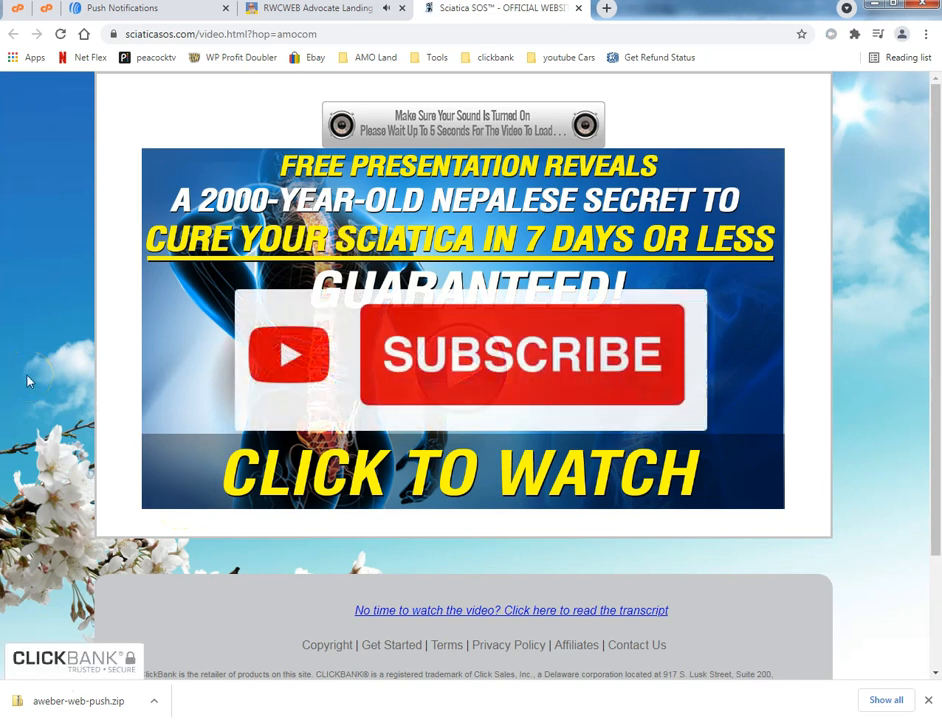
Open the Old DOS Geek YouTube channel's videos in a new browser tab and browse the list
{"action": "key", "text": "ctrl+t"}
{"action": "left_click", "coordinate": [626, 457]}
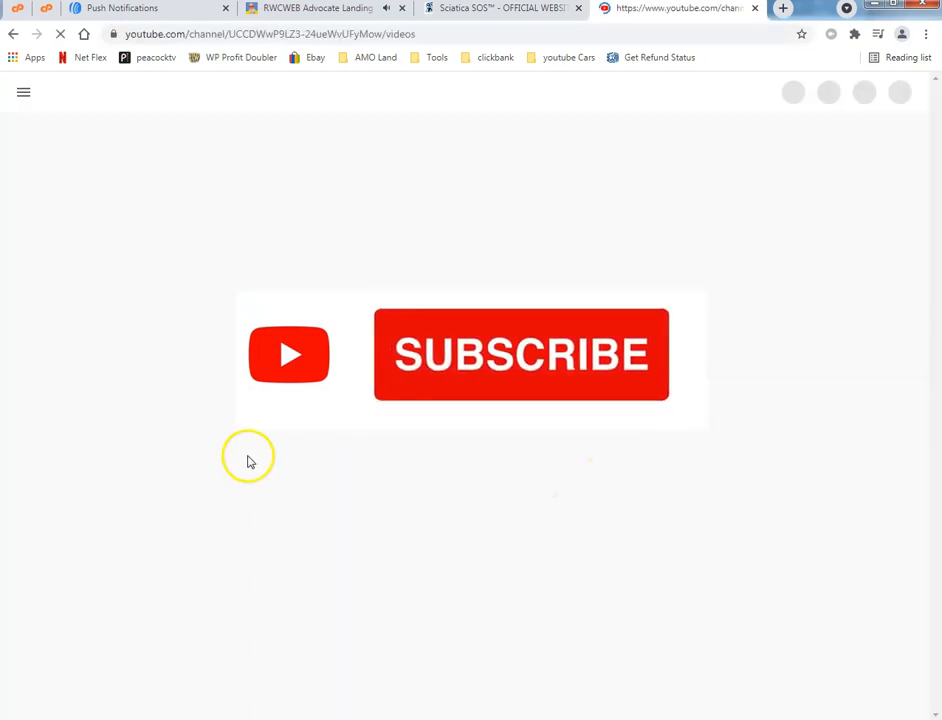
{"action": "scroll", "coordinate": [245, 462], "scroll_direction": "down", "scroll_amount": 10}
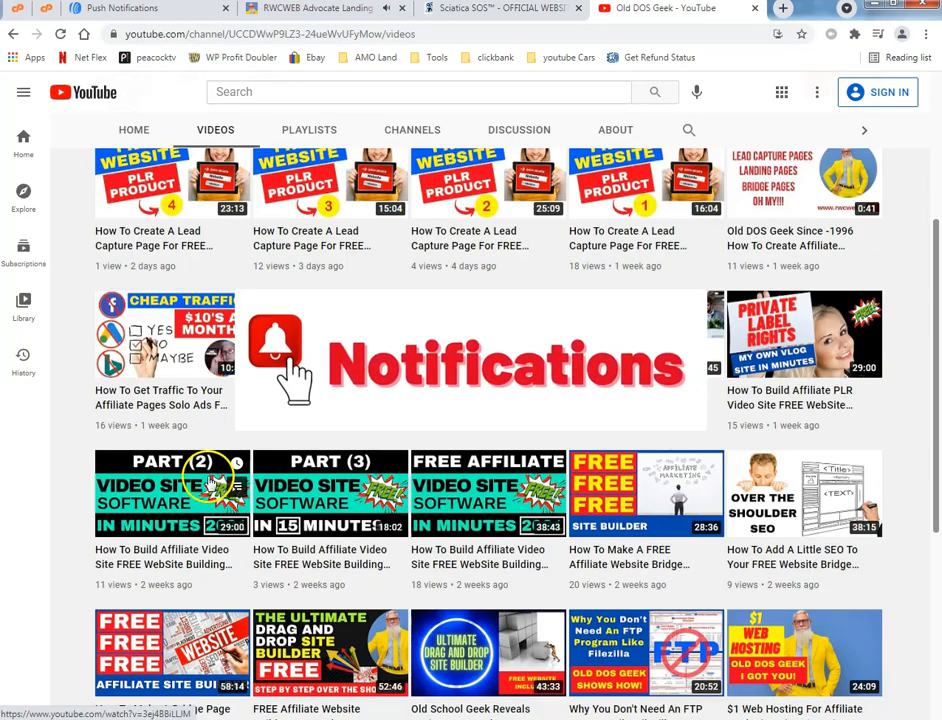
{"action": "scroll", "coordinate": [170, 525], "scroll_direction": "down", "scroll_amount": 2}
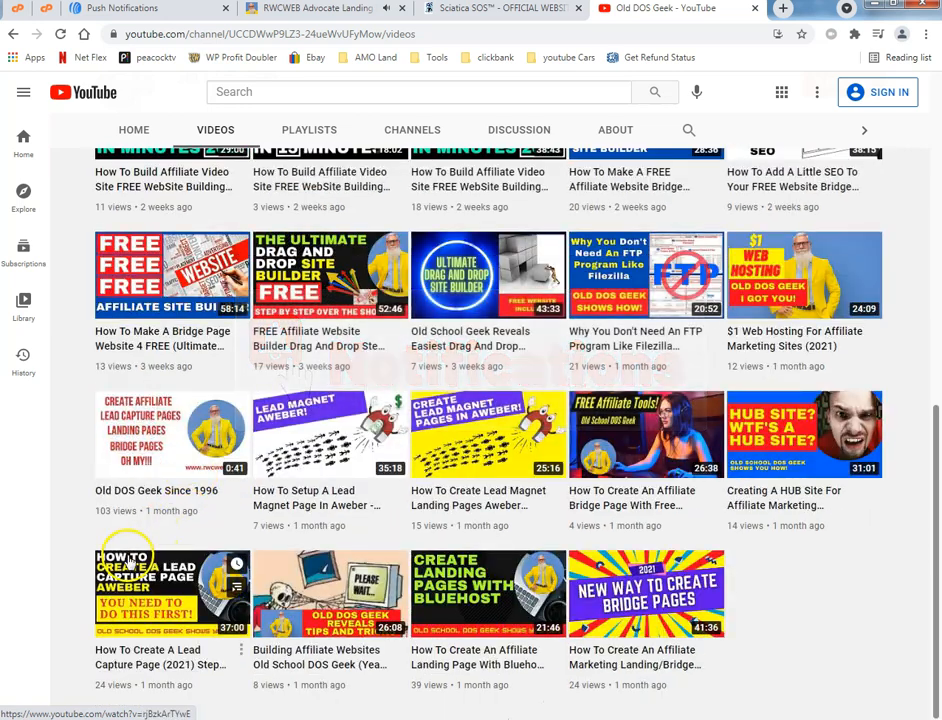
{"action": "scroll", "coordinate": [110, 565], "scroll_direction": "up", "scroll_amount": 3}
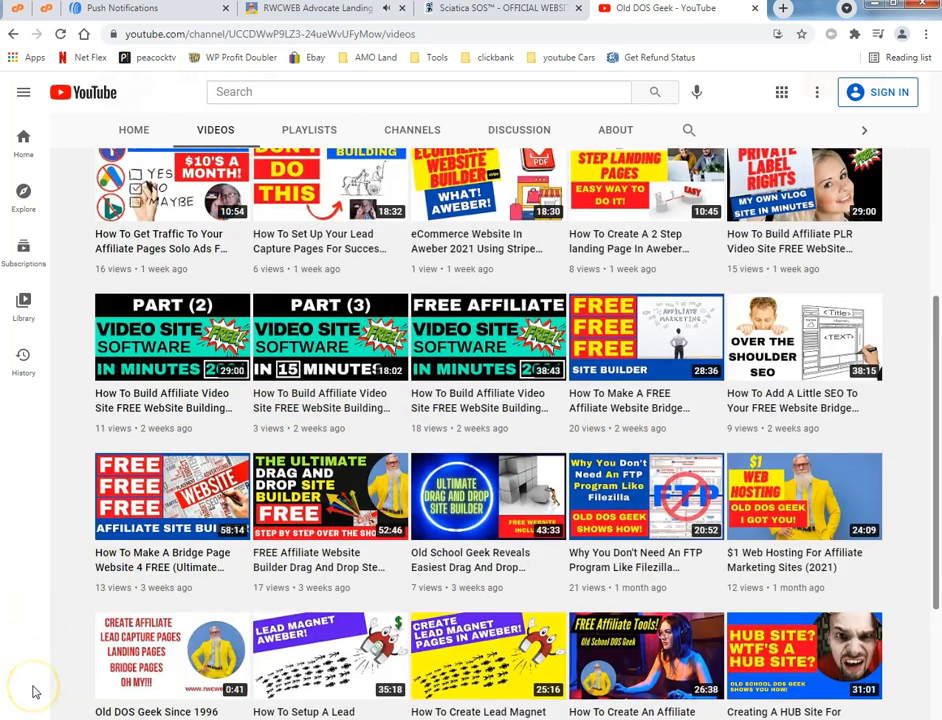